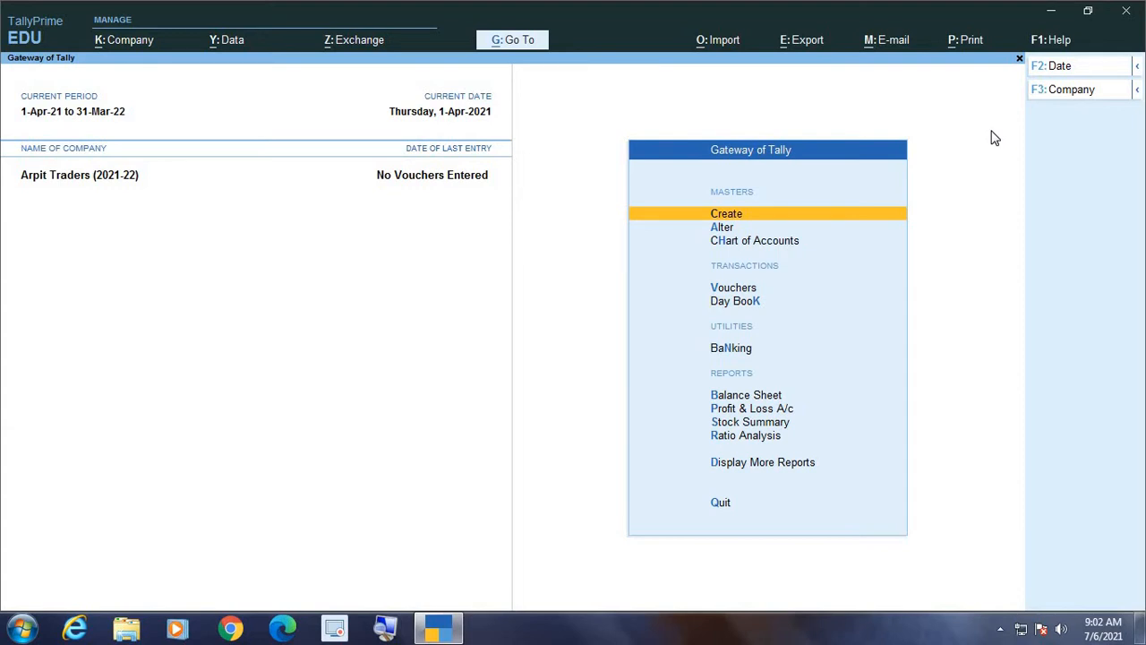
- Open voucher entry for the company from the Gateway of Tally
key("Down")
key("Down")
key("Down")
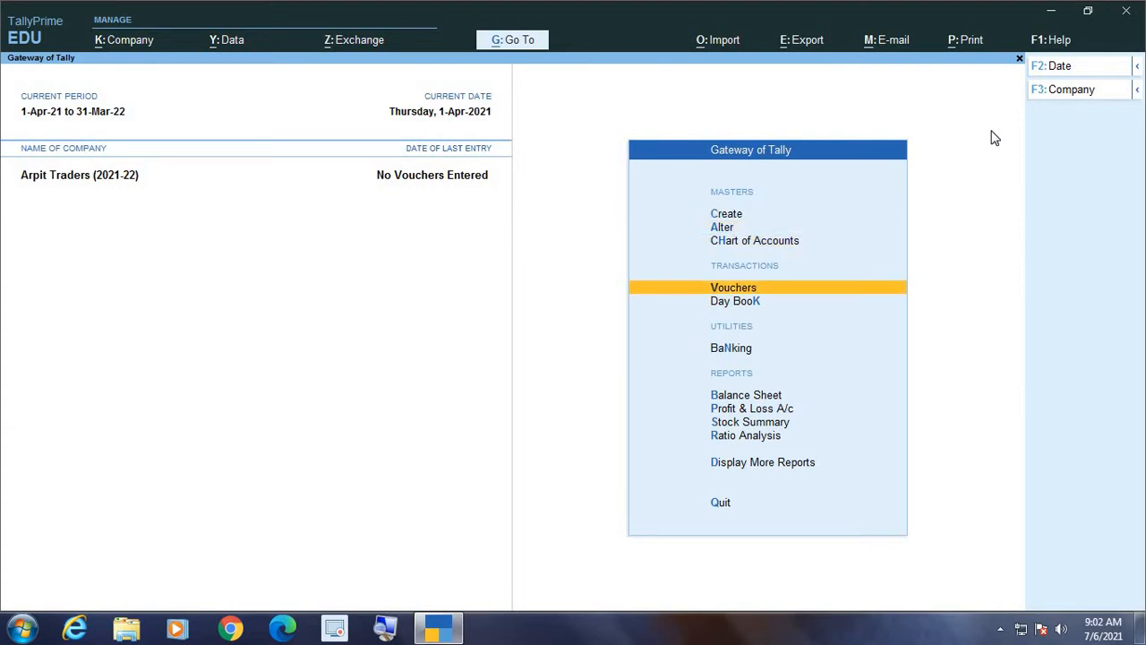
key("Return")
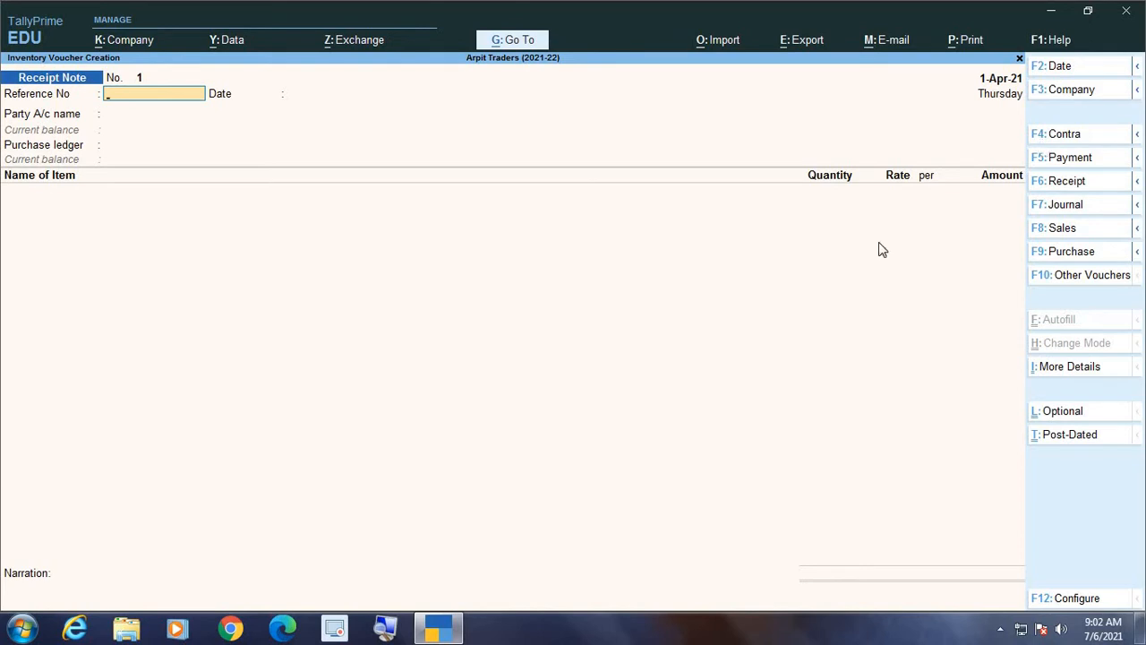
- Examine the primary and alternate voucher types offered in voucher creation, including Debit Note, Credit Note and Stock Journal
left_click(387, 630)
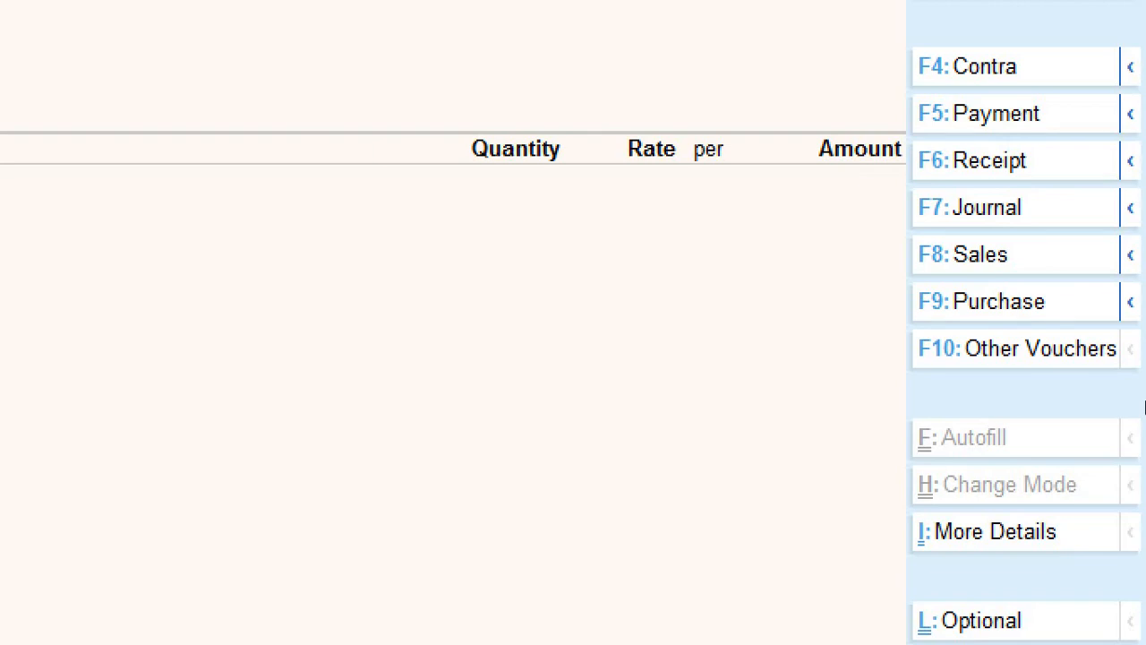
key("ctrl")
key("ctrl")
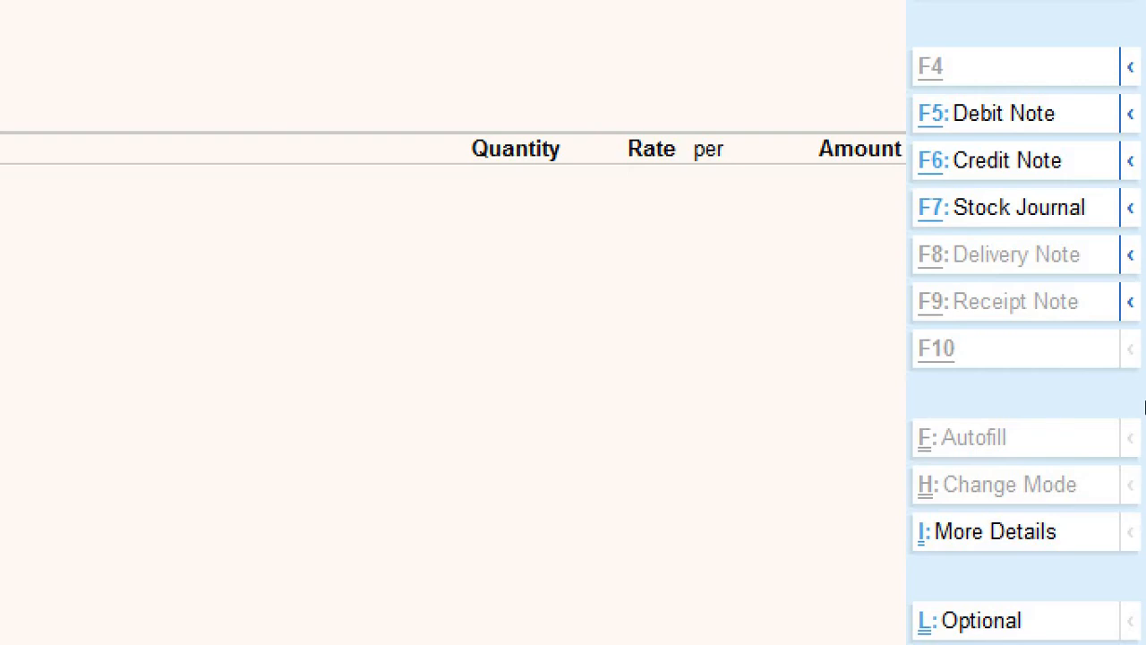
key("ctrl")
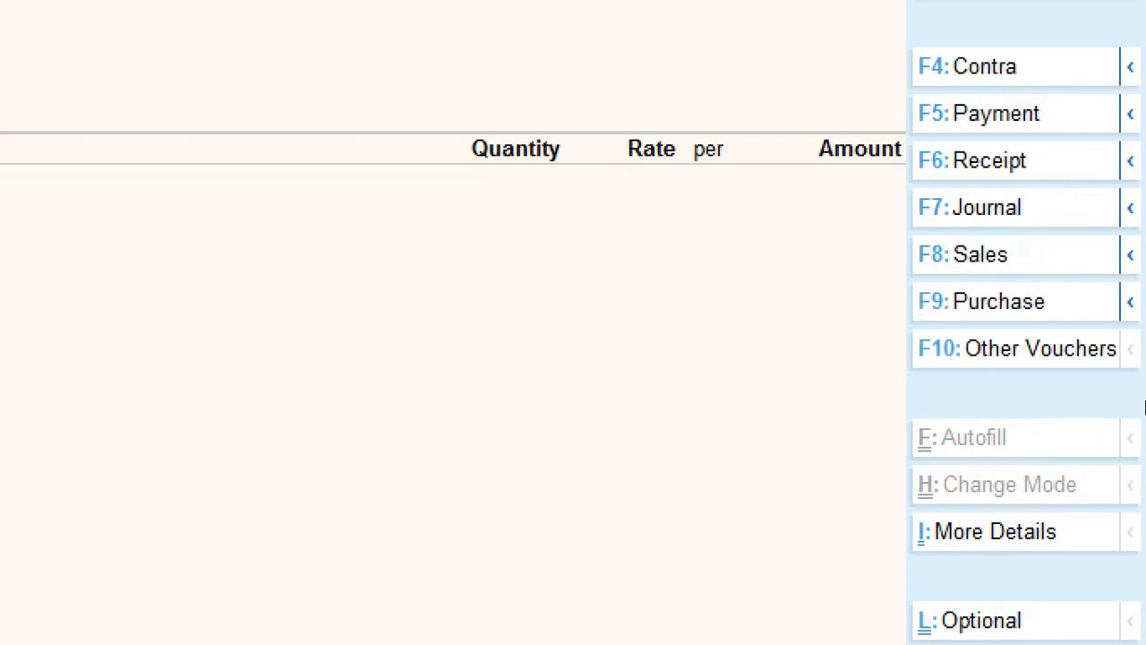
key("ctrl")
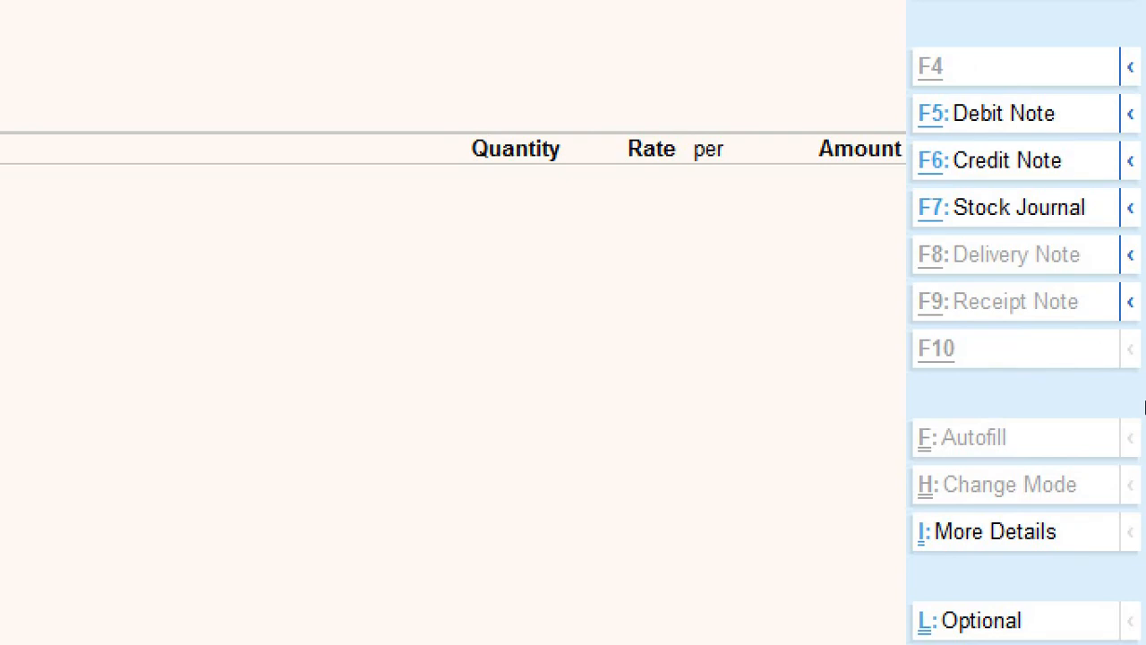
key("ctrl")
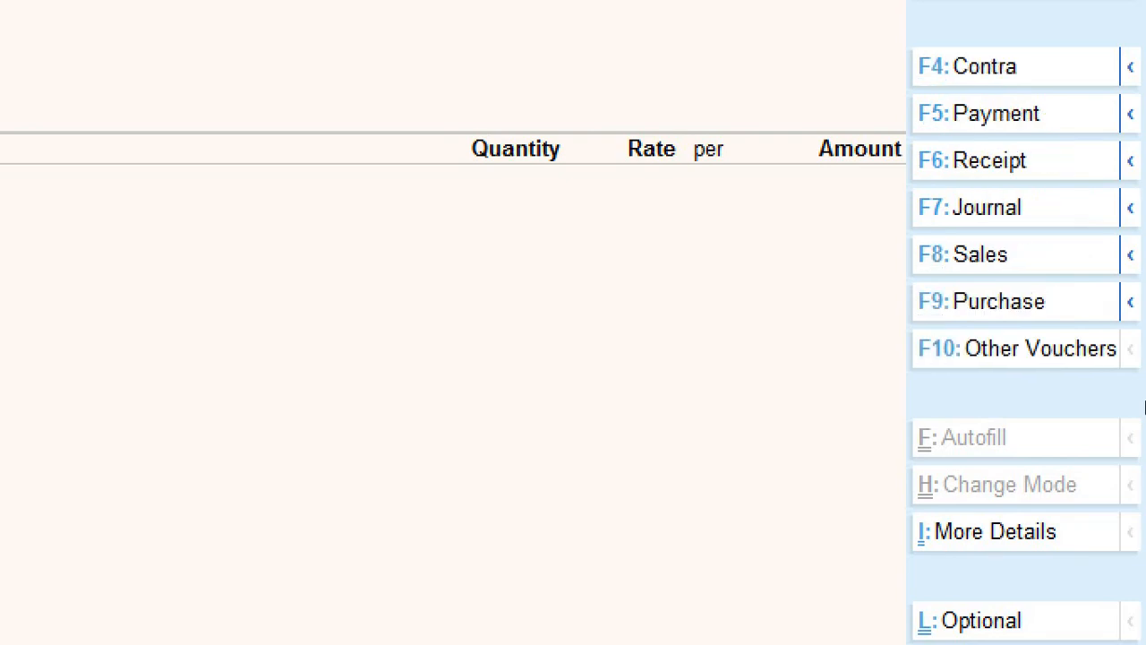
key("ctrl")
key("alt")
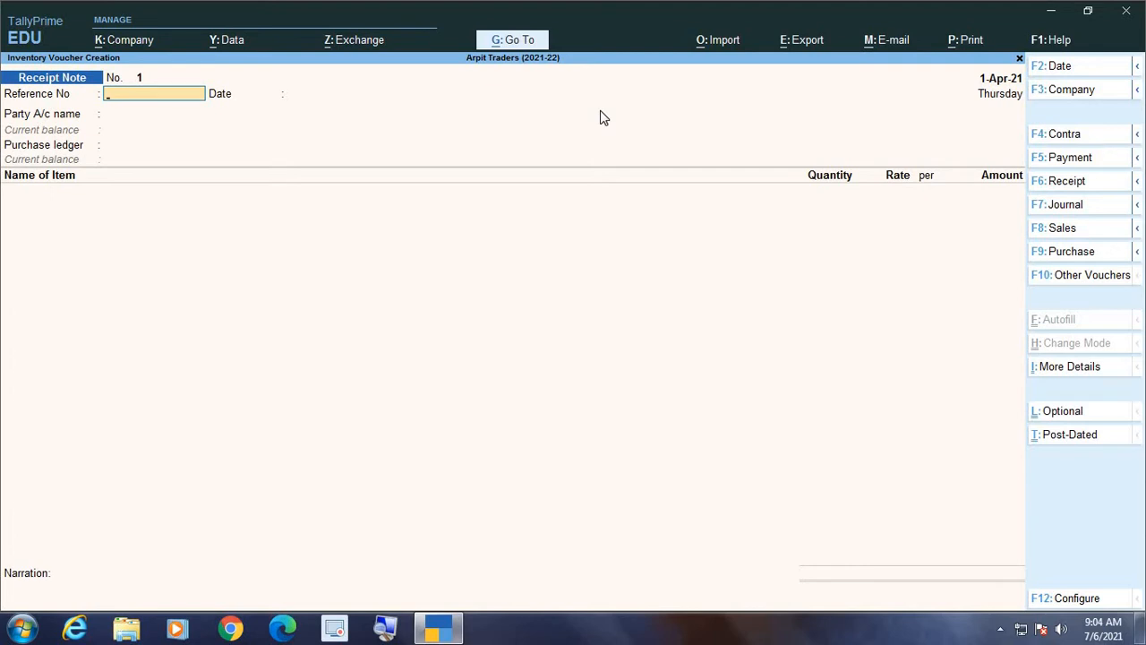
- Compare the entry layouts of the Contra, Payment and Receipt vouchers, ending on Contra
left_click(1062, 139)
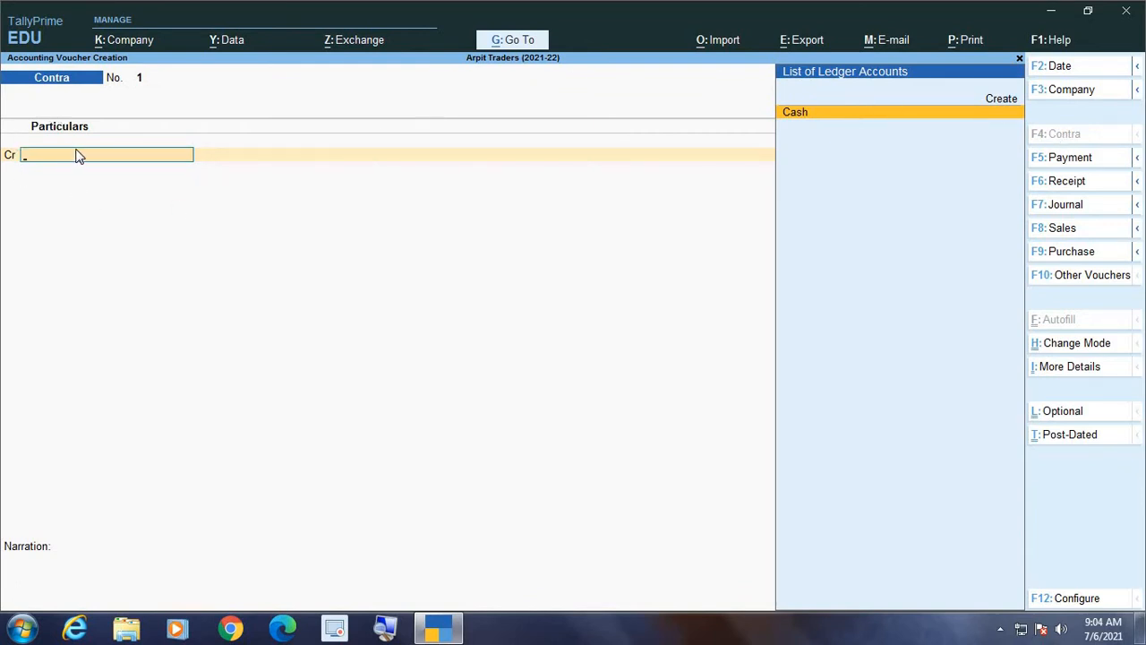
left_click(1065, 160)
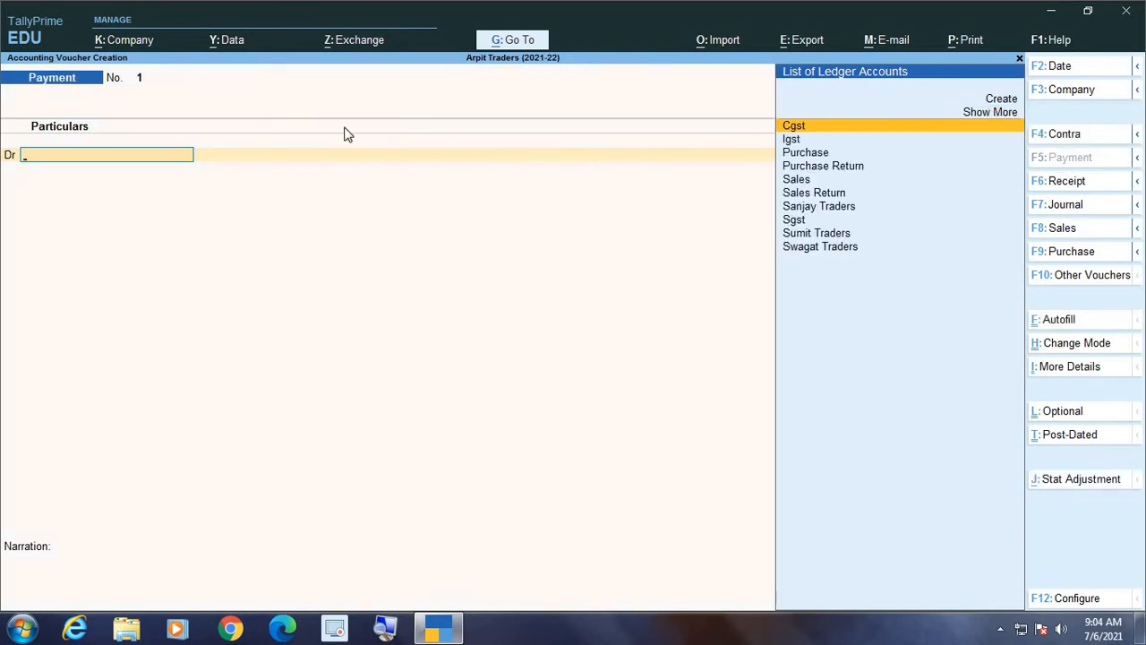
left_click(1074, 185)
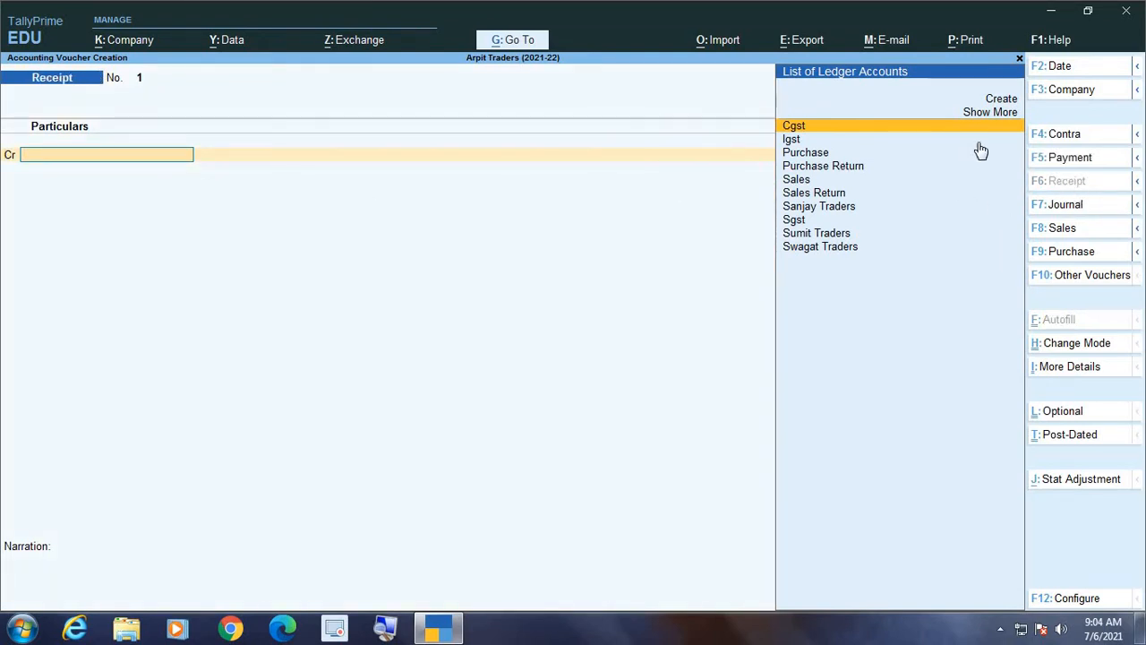
left_click(1059, 136)
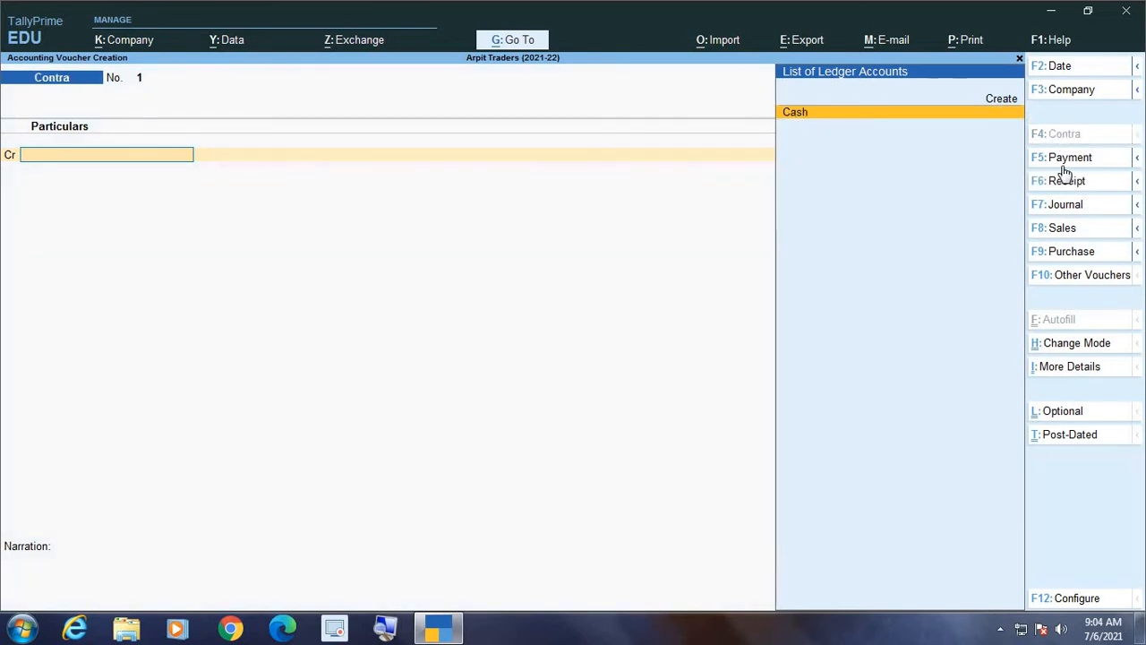
left_click(1066, 160)
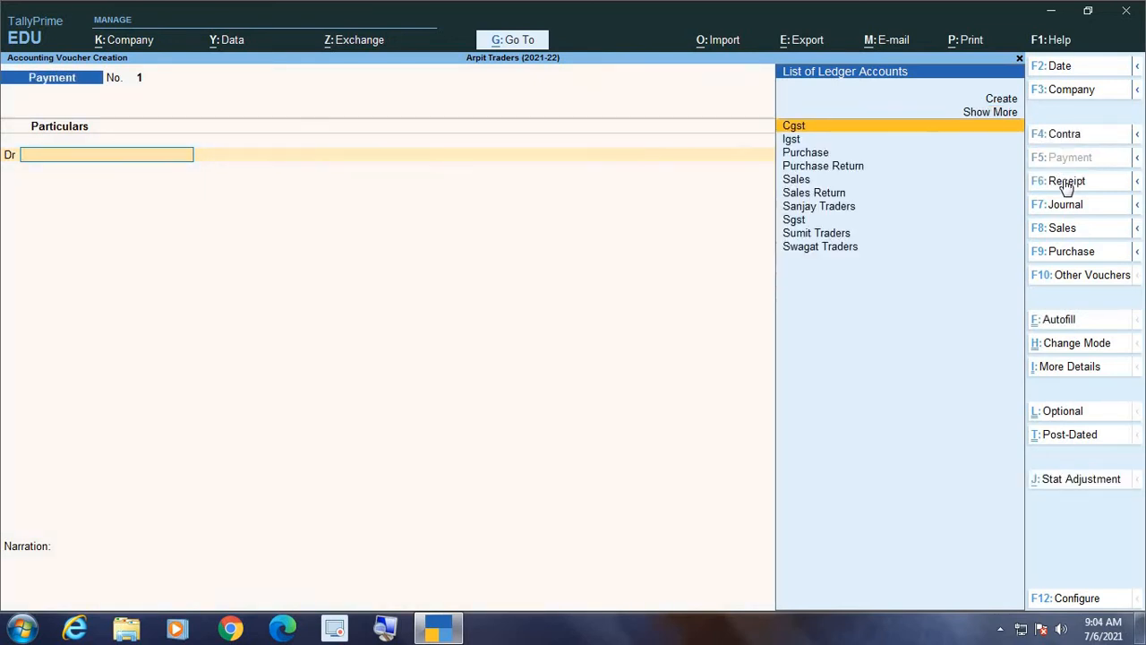
left_click(1068, 182)
left_click(1065, 159)
left_click(1063, 139)
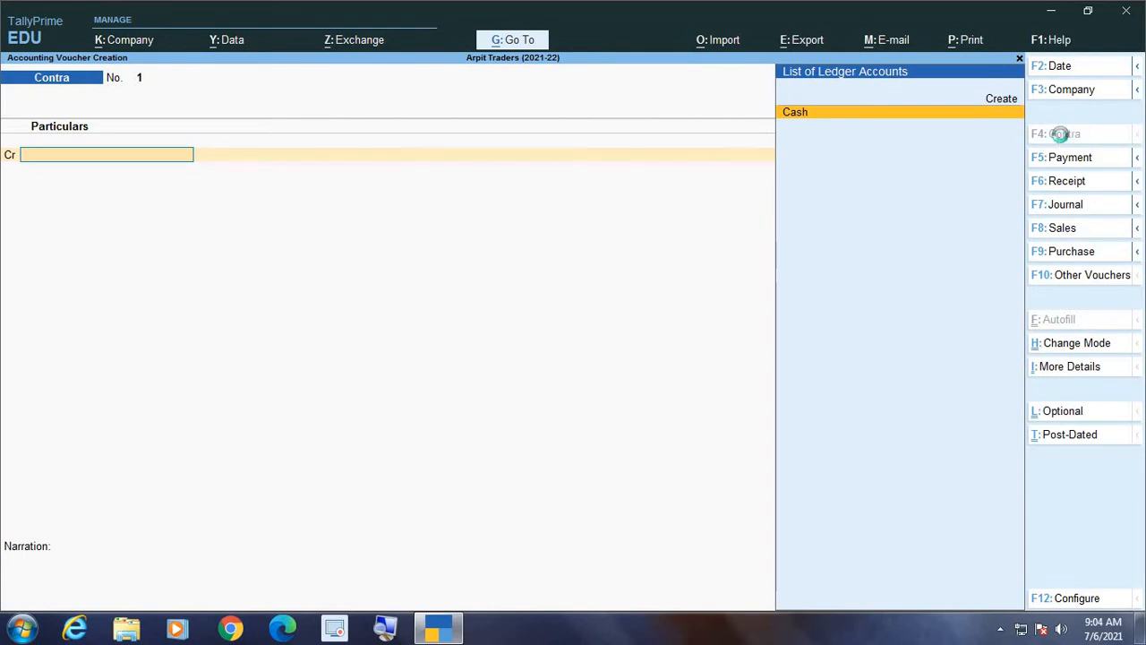
- Set "Use Cr/Dr instead of To/By during voucher entry" to No in the Contra voucher configuration and save it
key("F12")
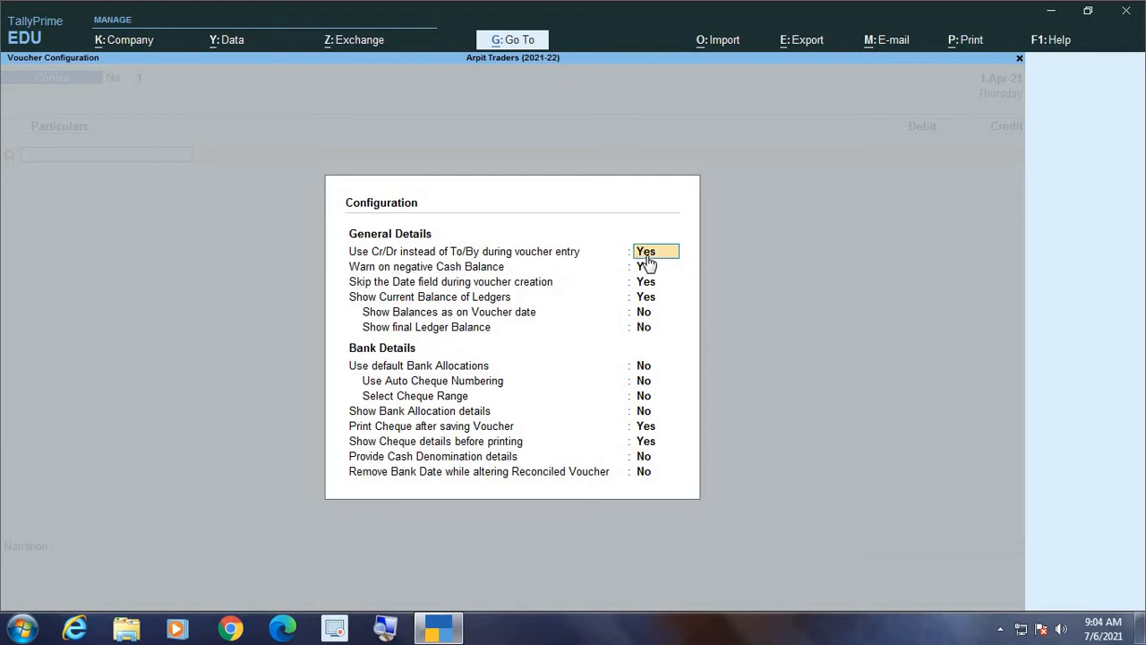
type("n")
key("Return")
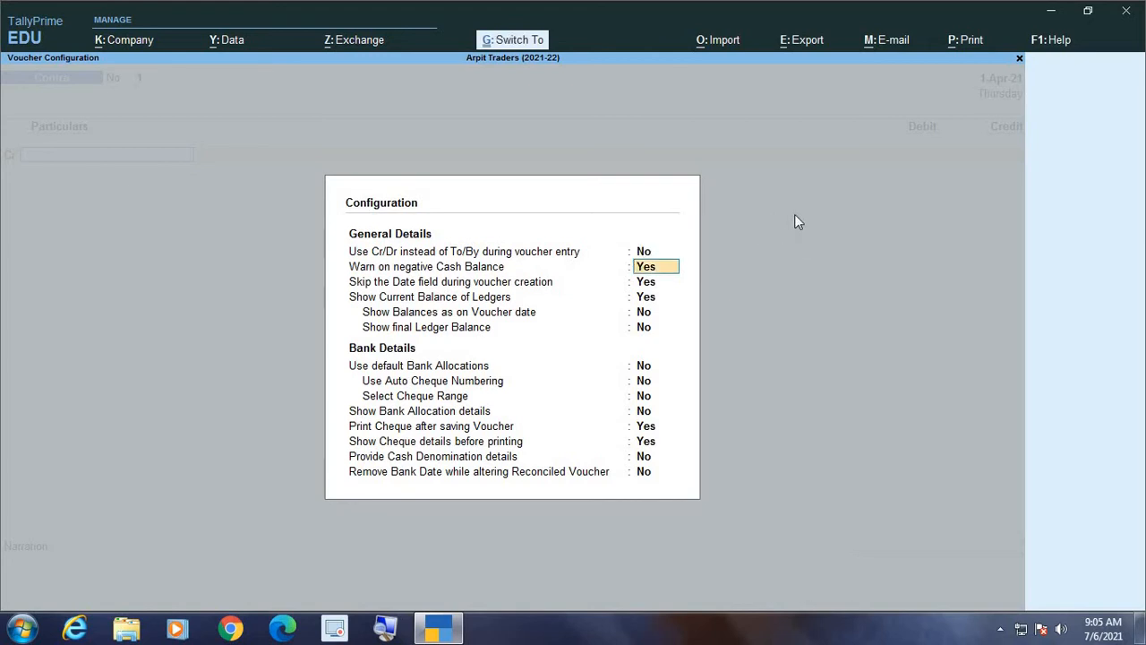
key("ctrl+a")
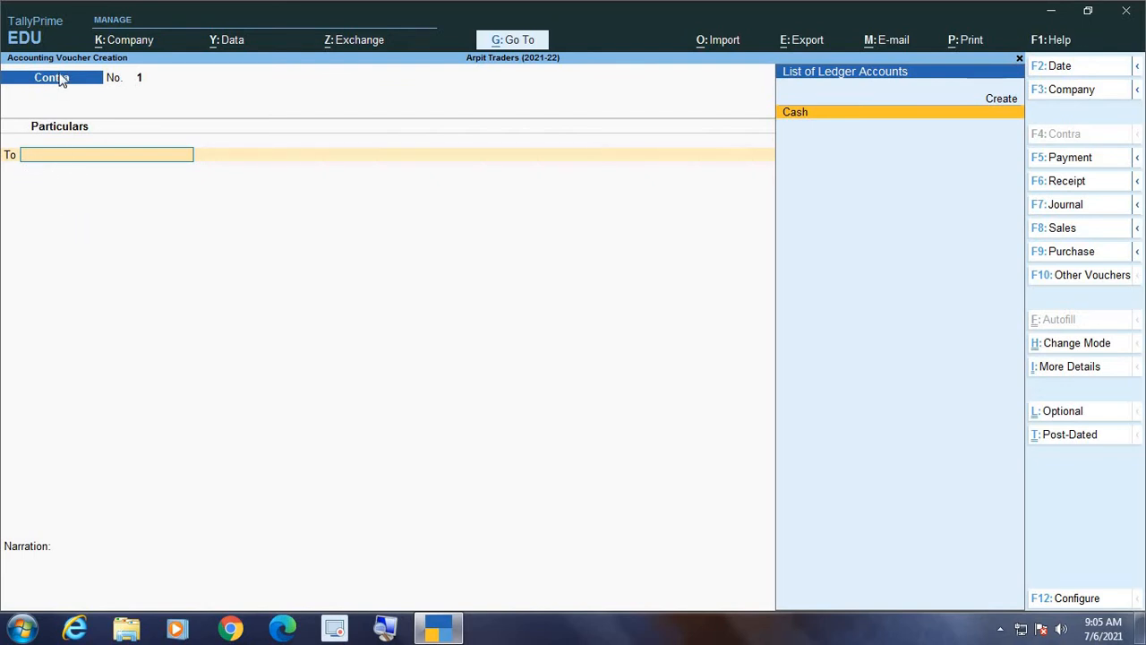
- Check the To/By labels in the Payment and Receipt vouchers and return to Contra
left_click(1090, 159)
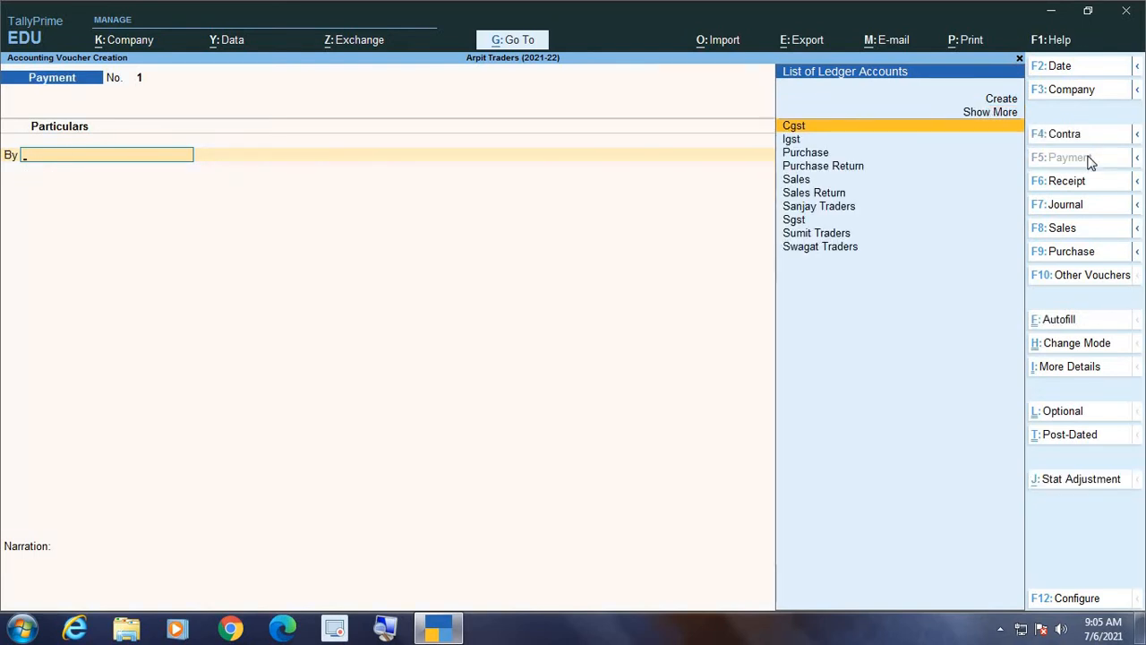
left_click(1079, 186)
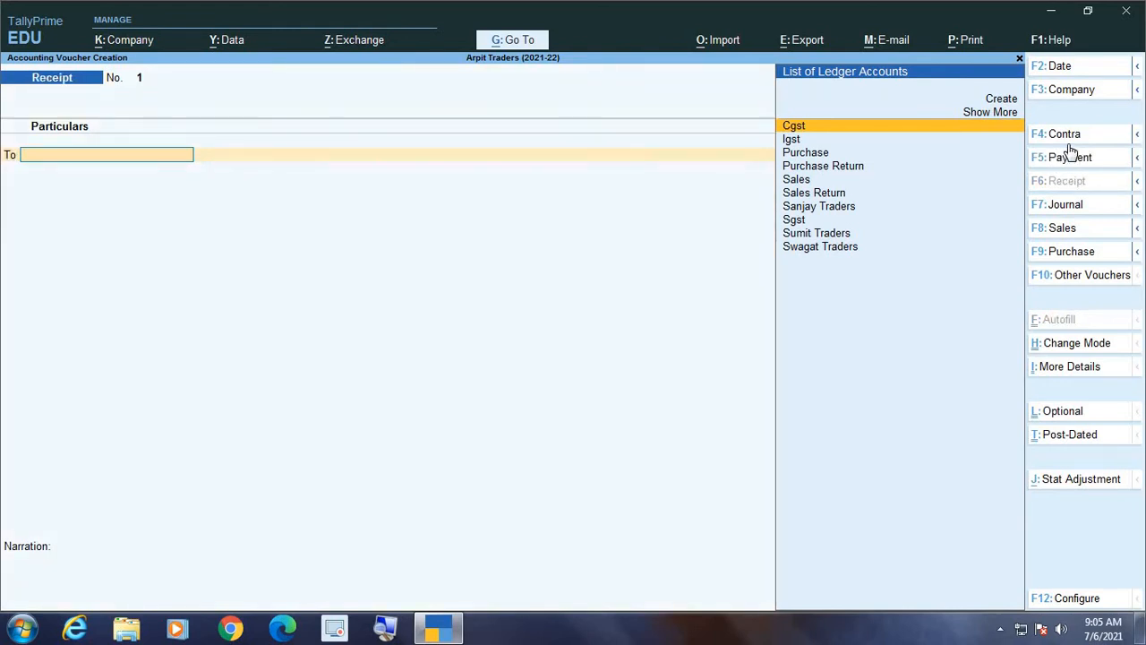
left_click(1065, 137)
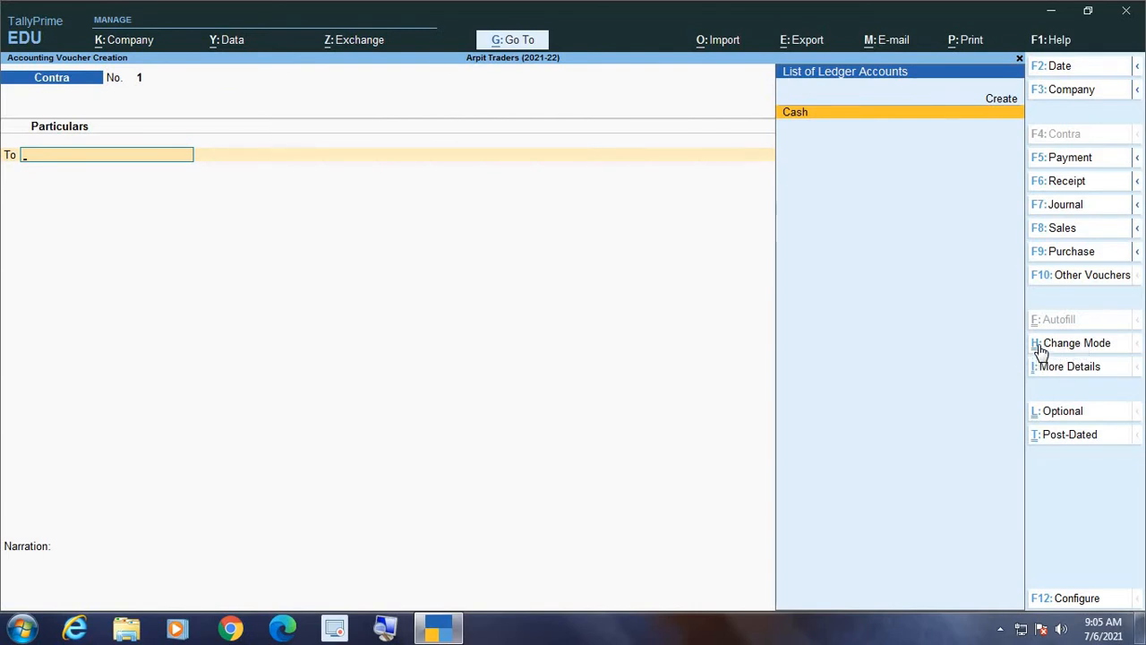
- Change the Contra voucher's mode to Single Entry
left_click(1082, 345)
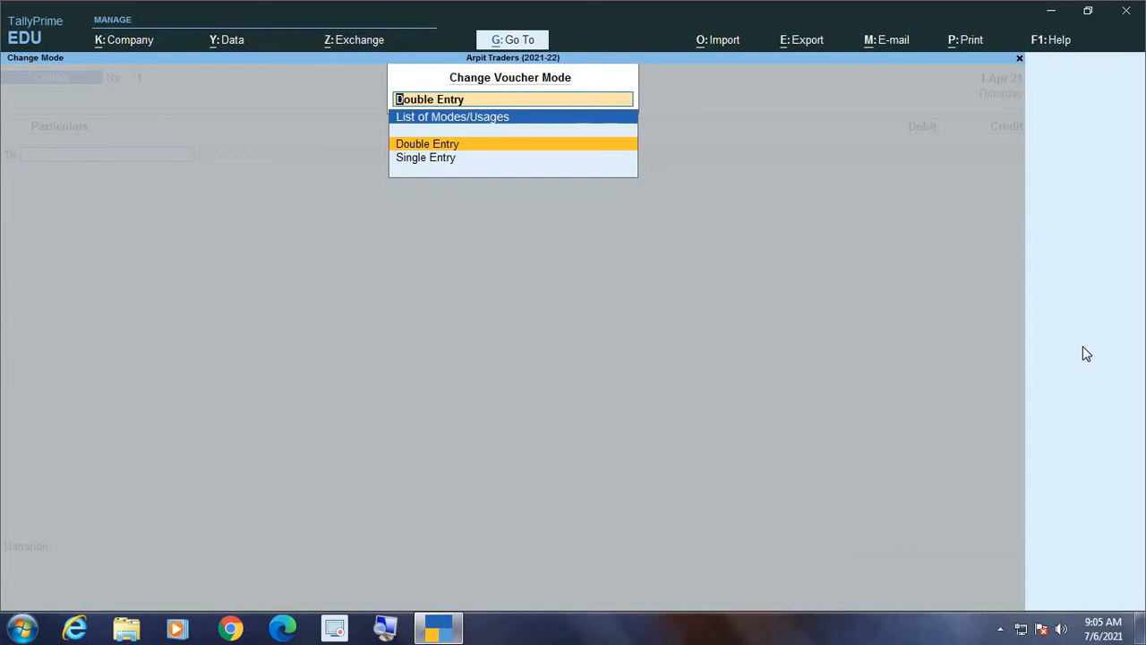
key("Down")
key("Return")
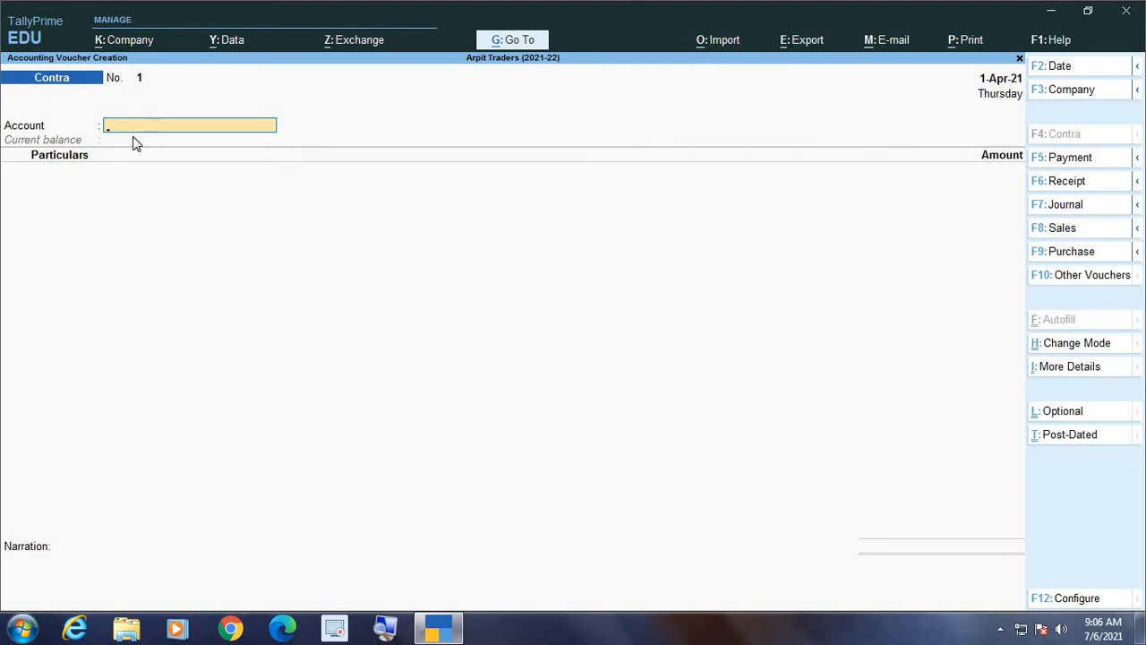
- Review the single-entry layout of the Payment, Receipt and Contra vouchers, ending on Receipt
left_click(1056, 167)
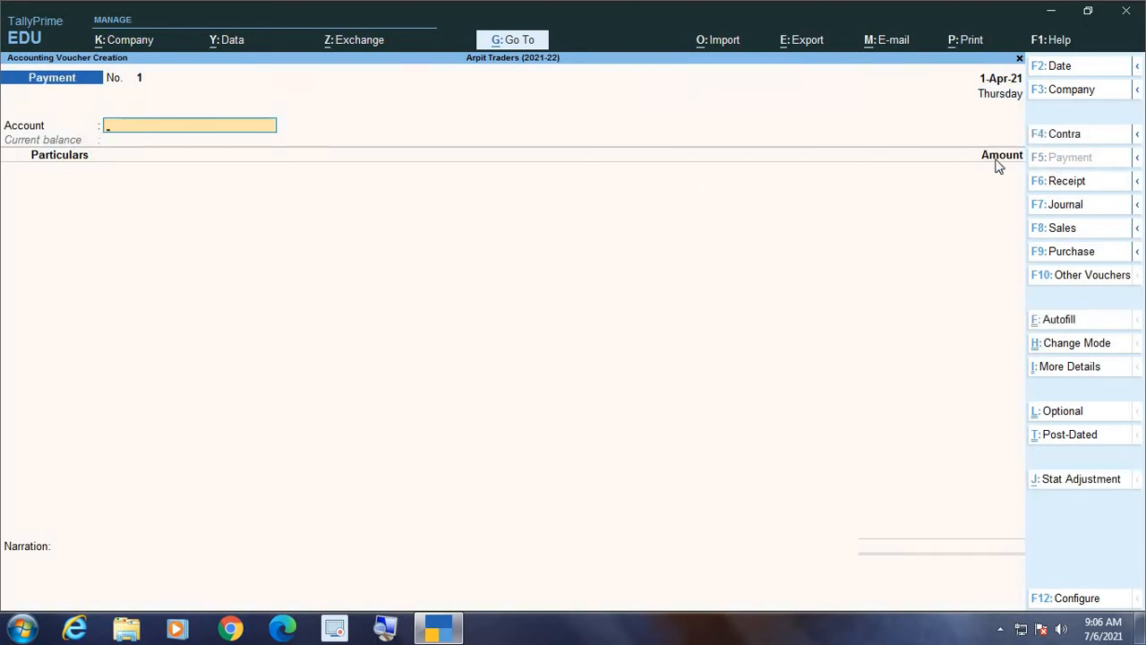
left_click(1071, 184)
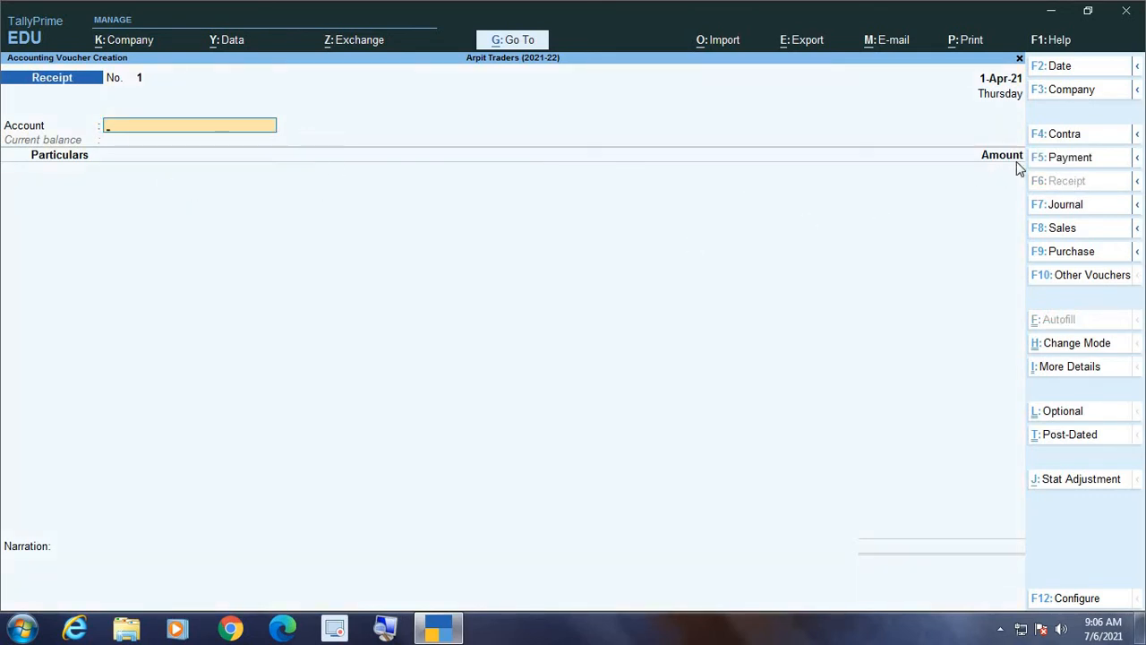
left_click(1060, 136)
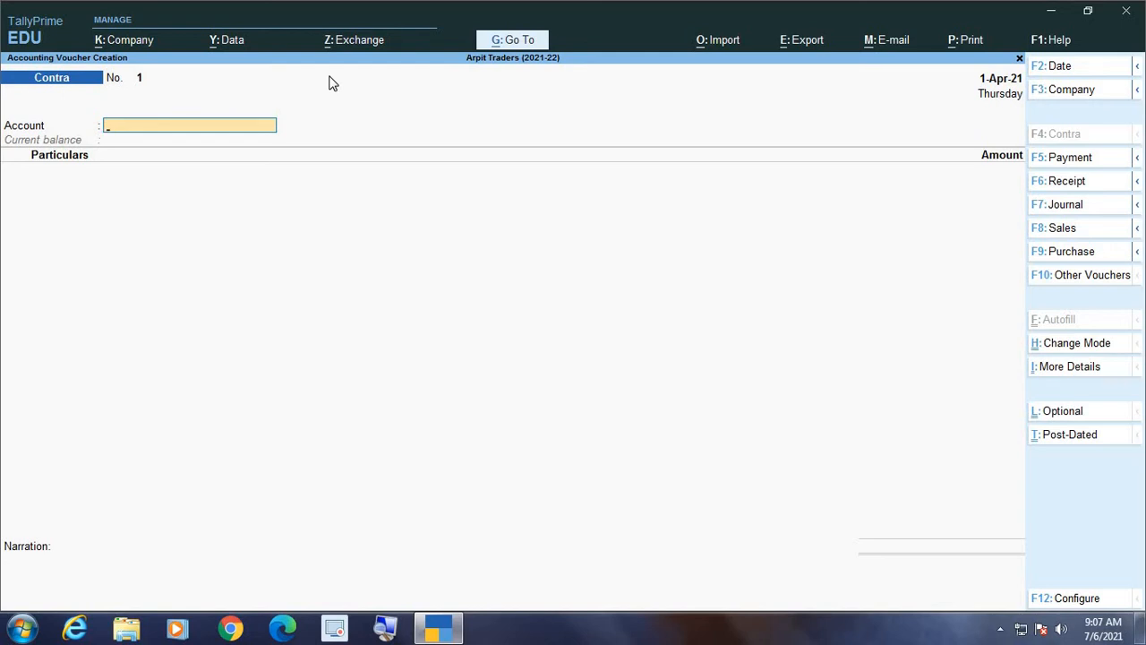
left_click(1082, 161)
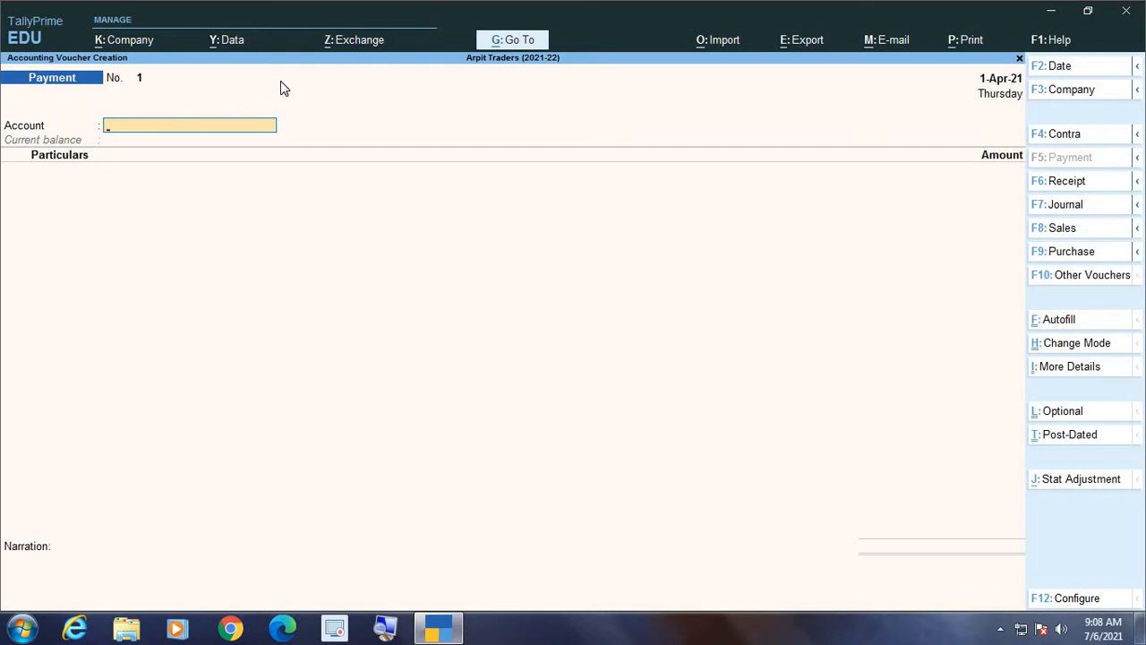
left_click(1085, 186)
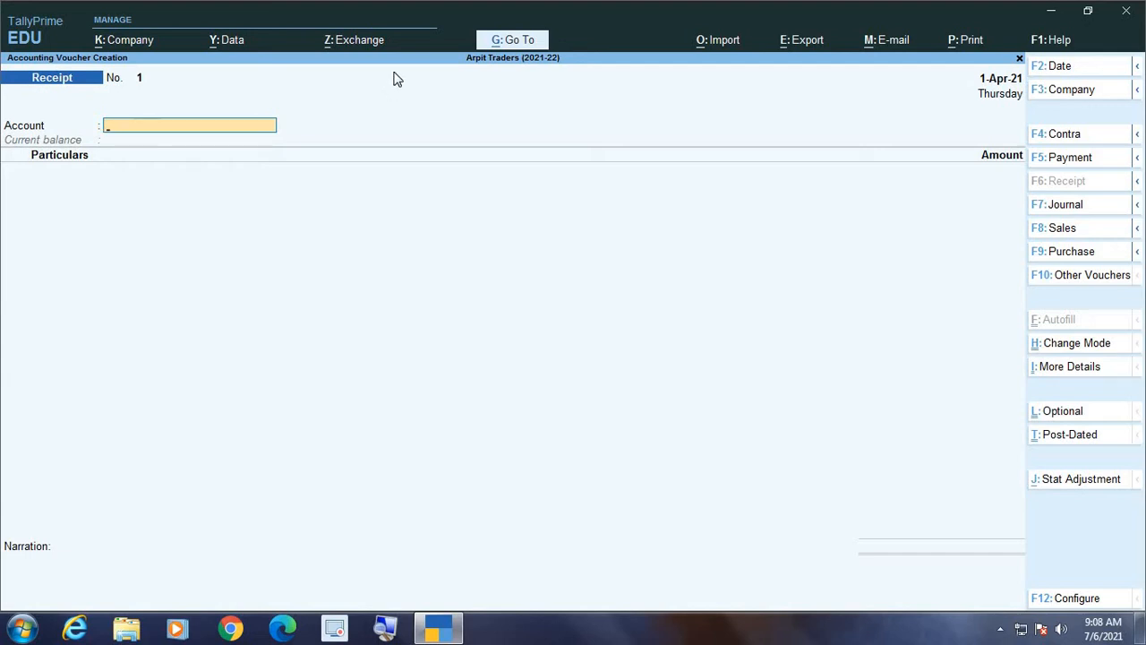
- Open a Journal voucher, quit it without saving and reopen voucher entry with a fresh Journal
left_click(1075, 208)
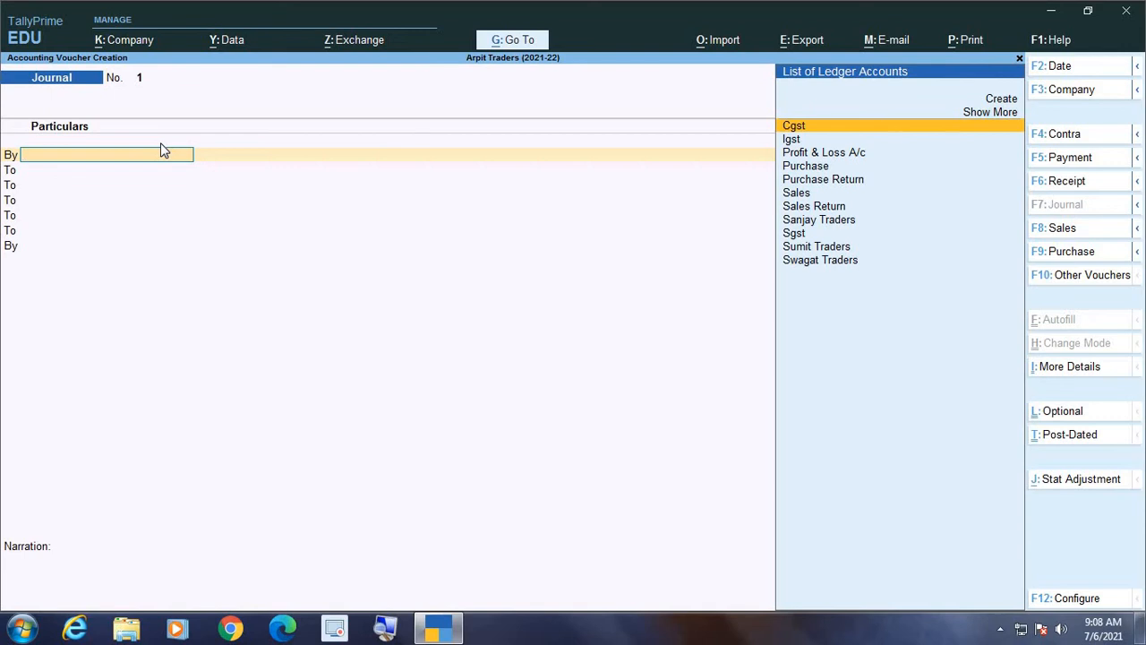
key("Escape")
key("y")
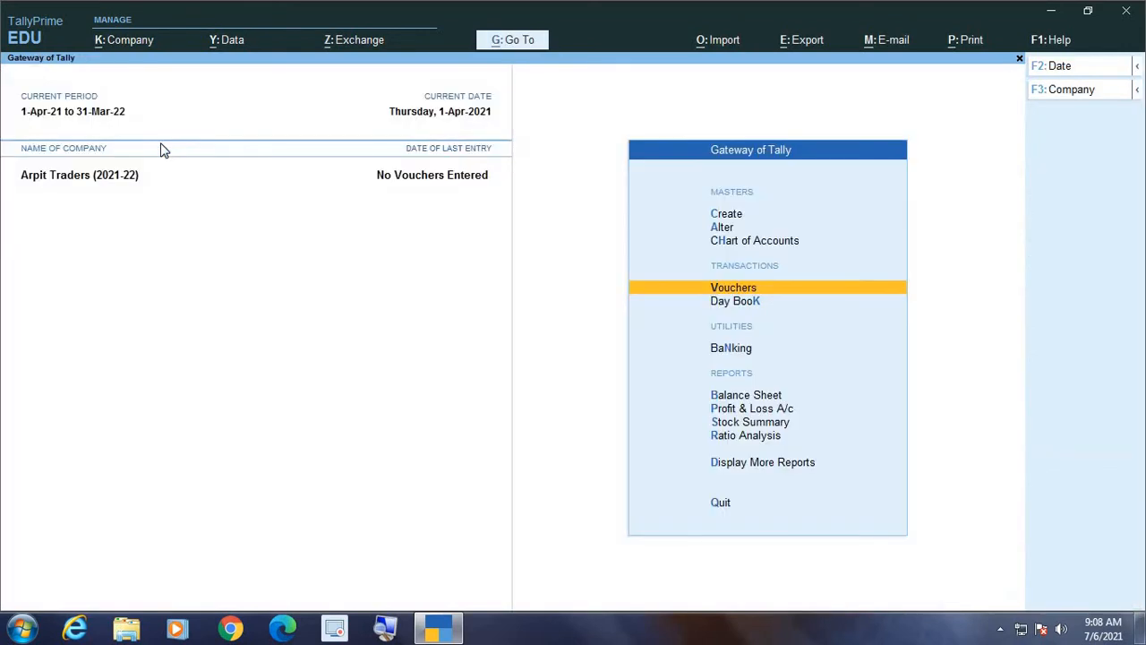
key("Return")
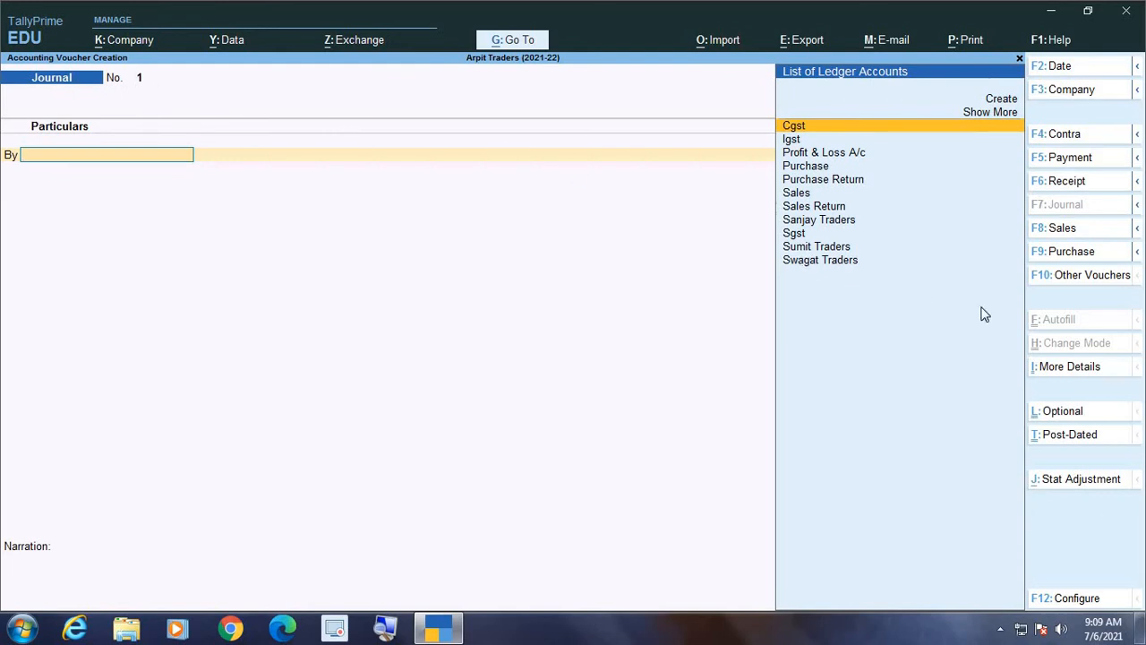
- Start a Sales voucher with Swagat Traders as the party account and Sales as the sales ledger
left_click(1064, 229)
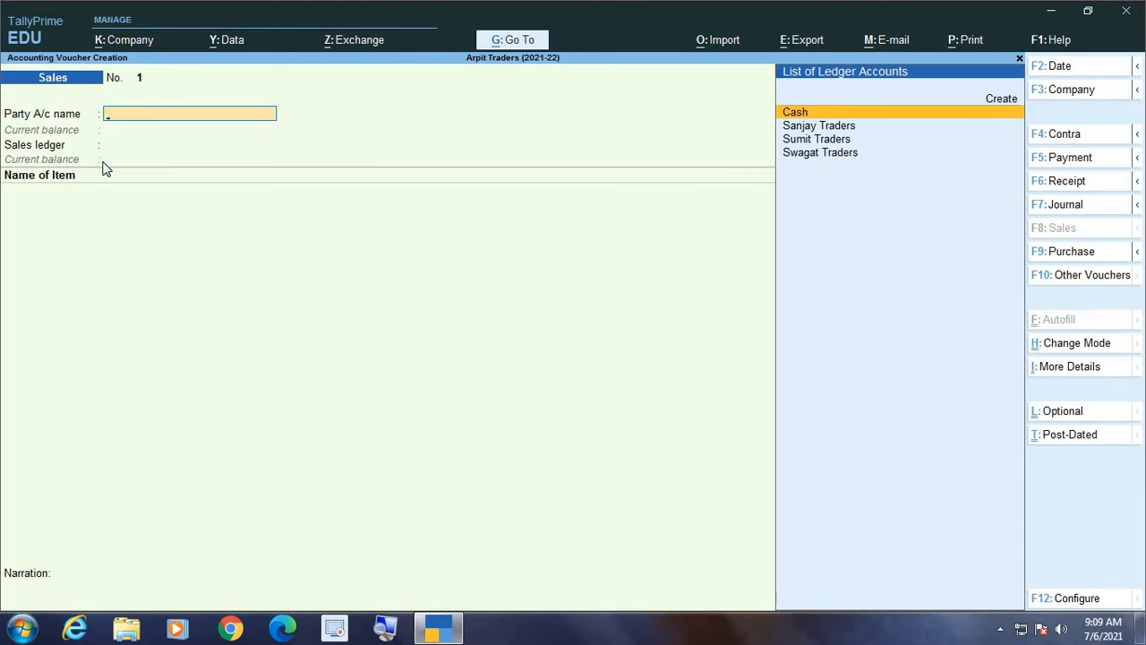
key("Down")
key("Down")
key("Down")
key("Return")
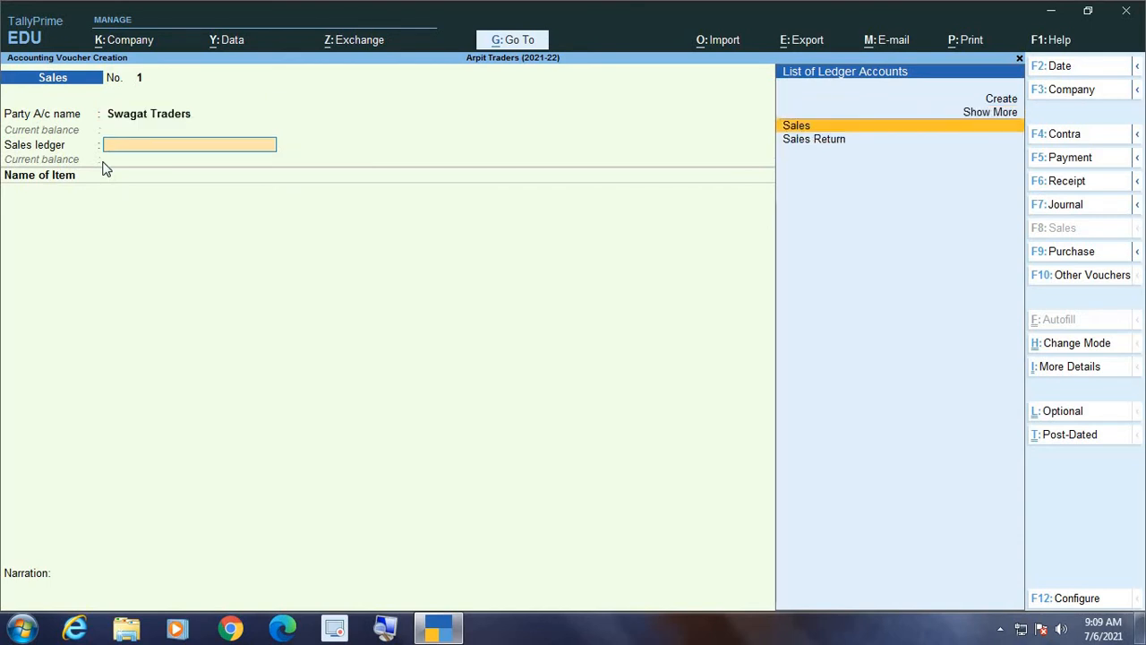
key("Return")
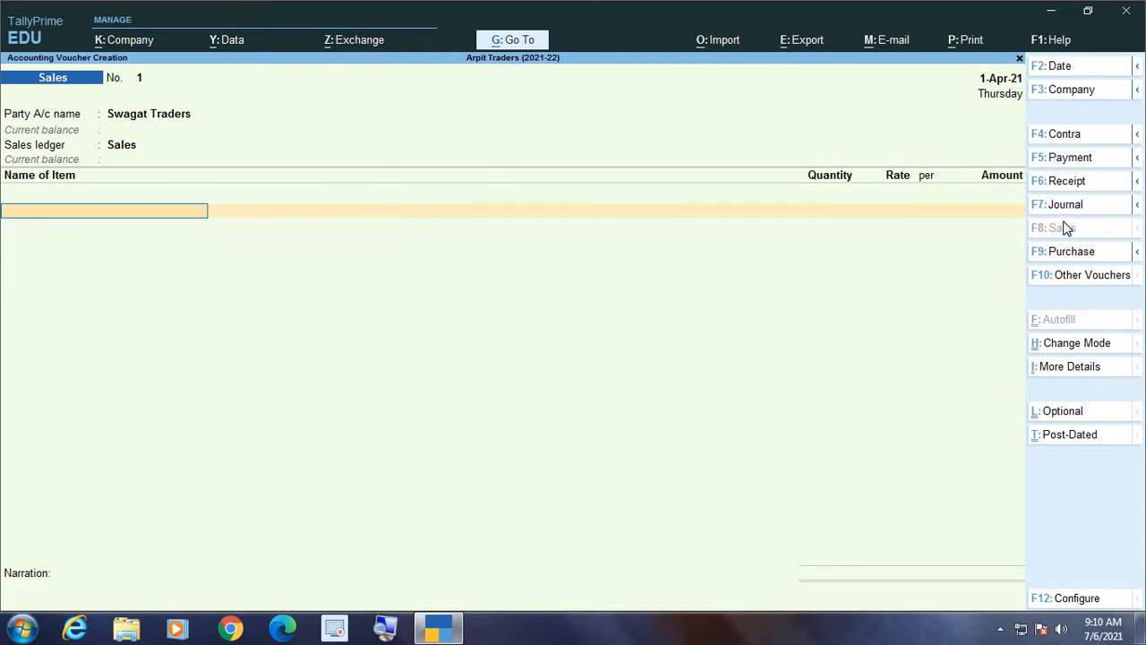
- Change the Sales voucher's mode to Accounting Invoice
left_click(1090, 351)
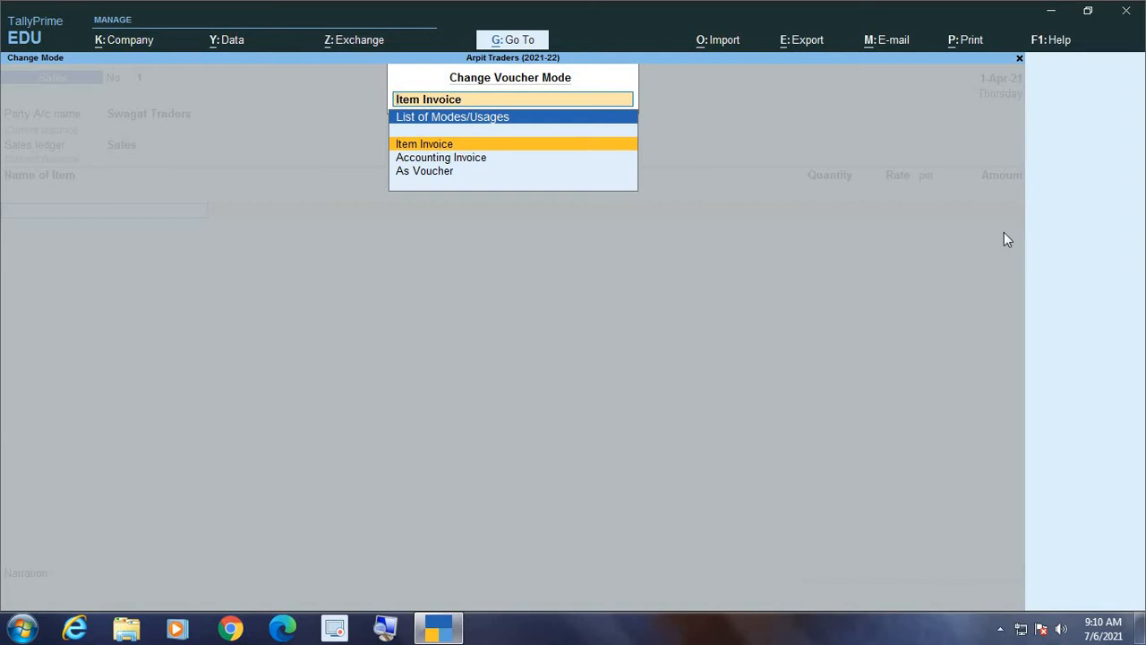
key("Down")
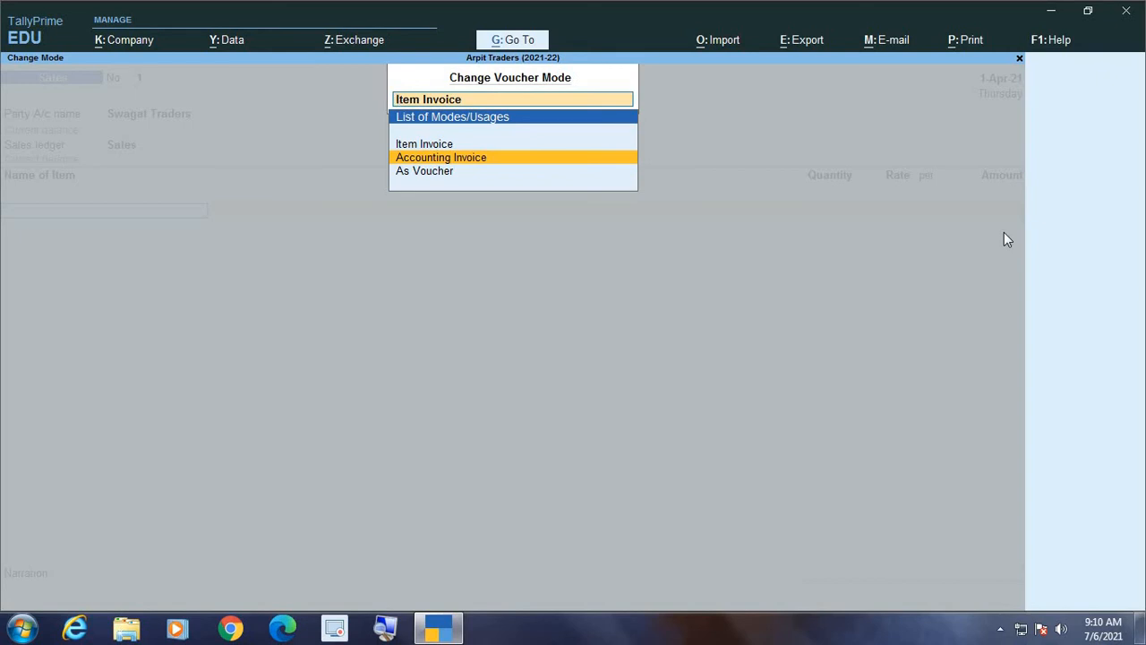
key("Return")
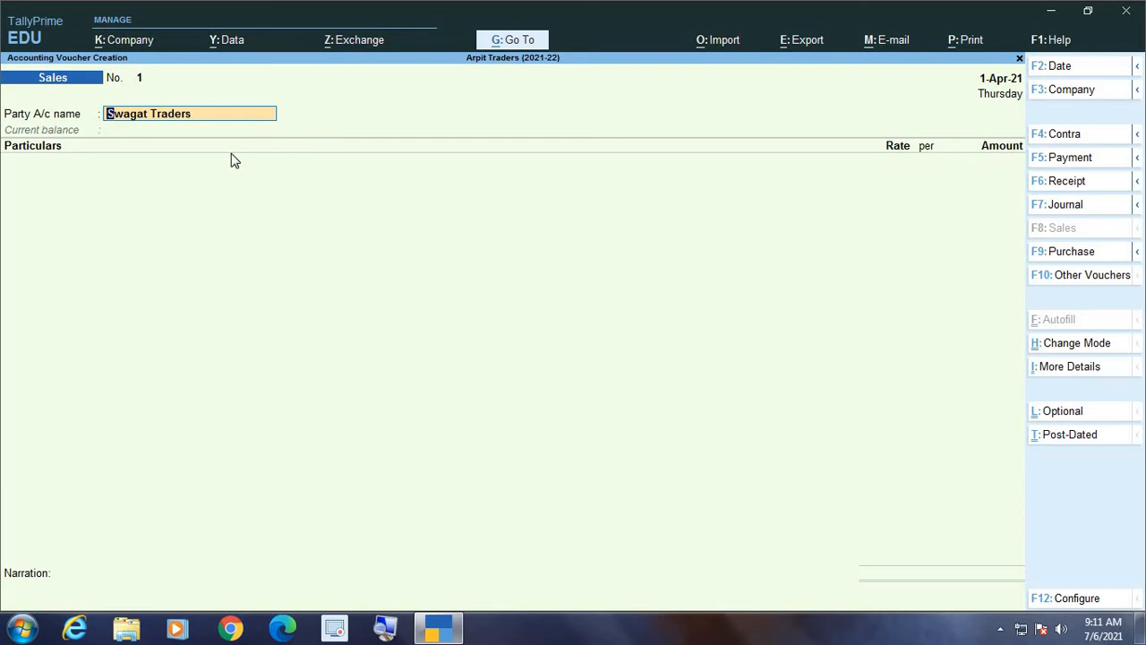
- Change the Sales voucher's mode to As Voucher
left_click(1077, 345)
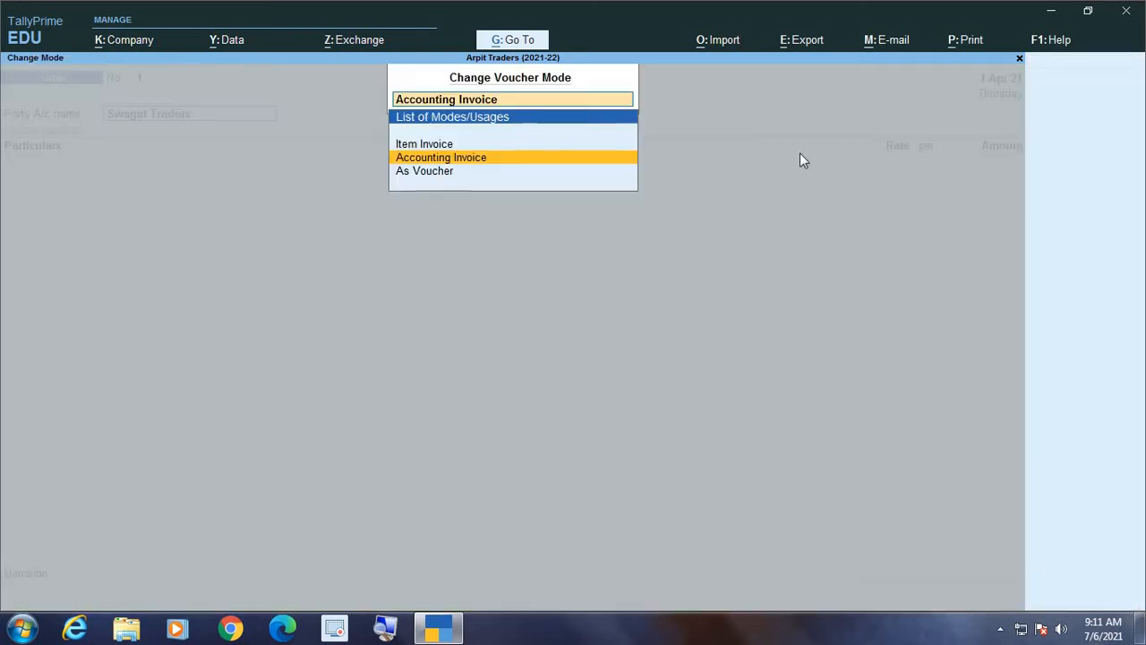
key("Down")
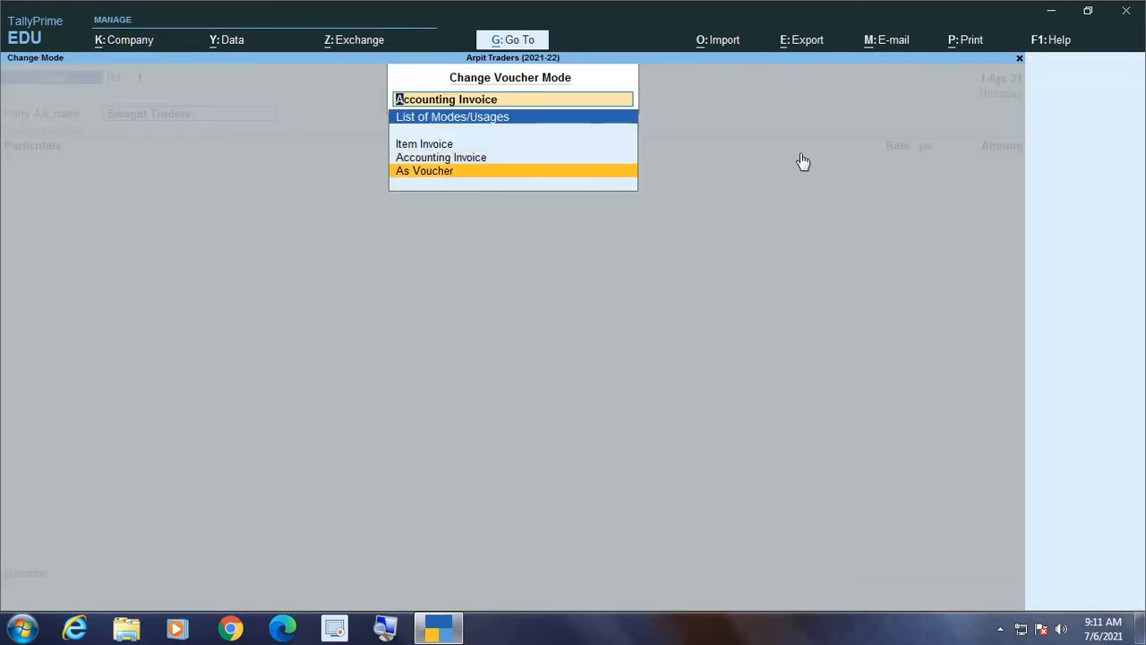
key("Return")
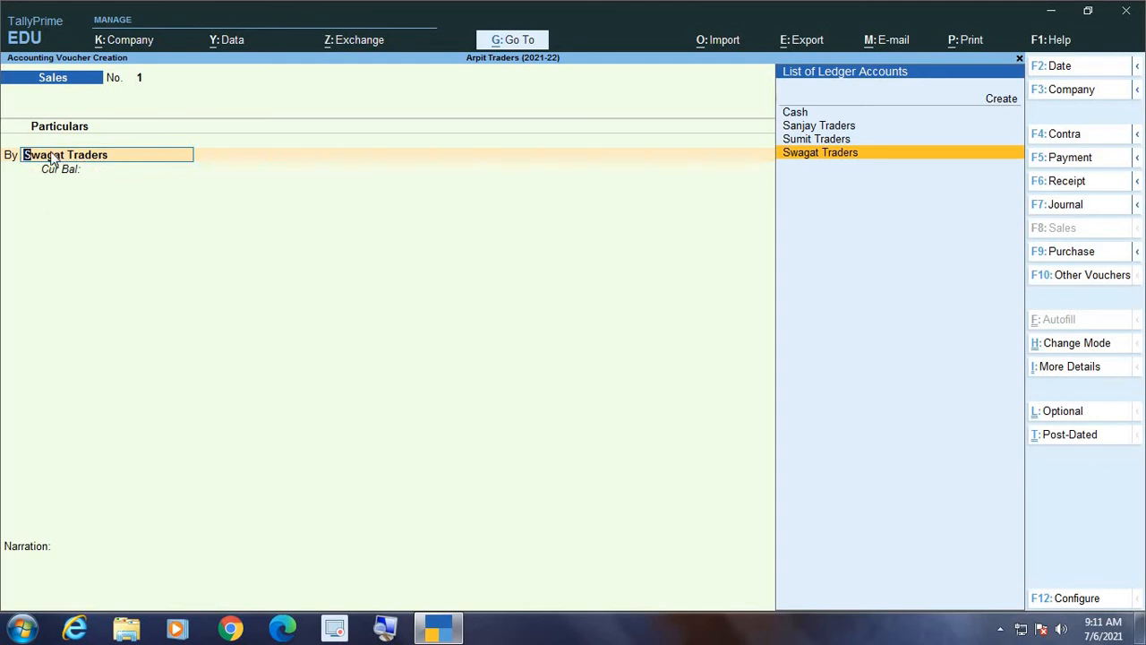
- Set the Sales voucher's mode back to Item Invoice
left_click(1066, 347)
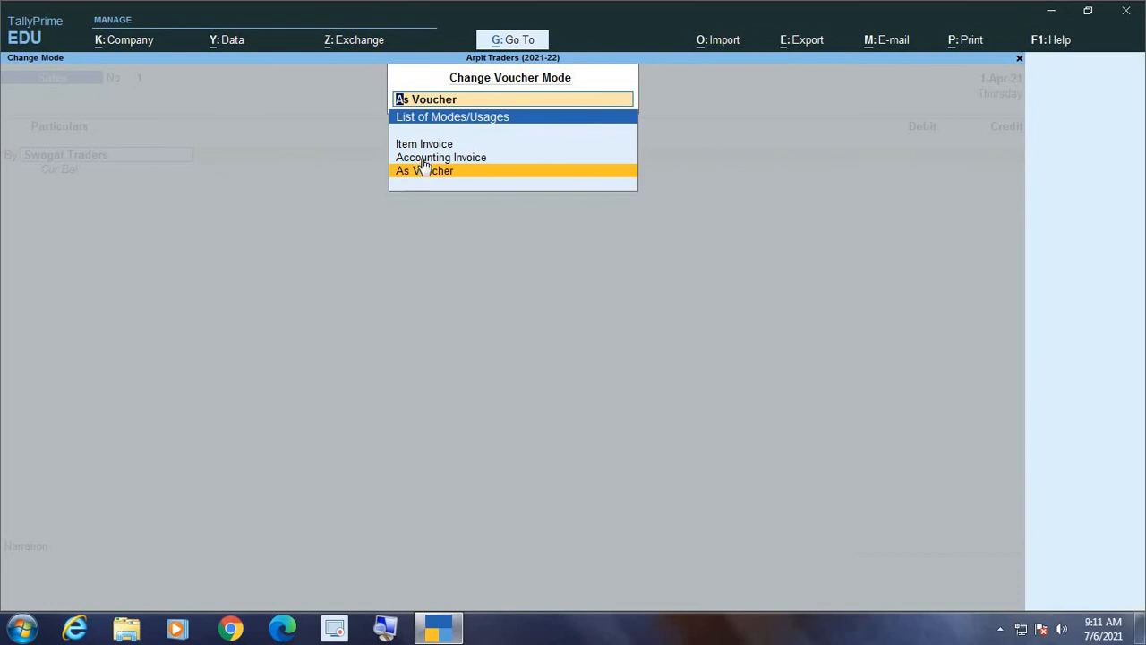
key("Up")
key("Up")
key("Return")
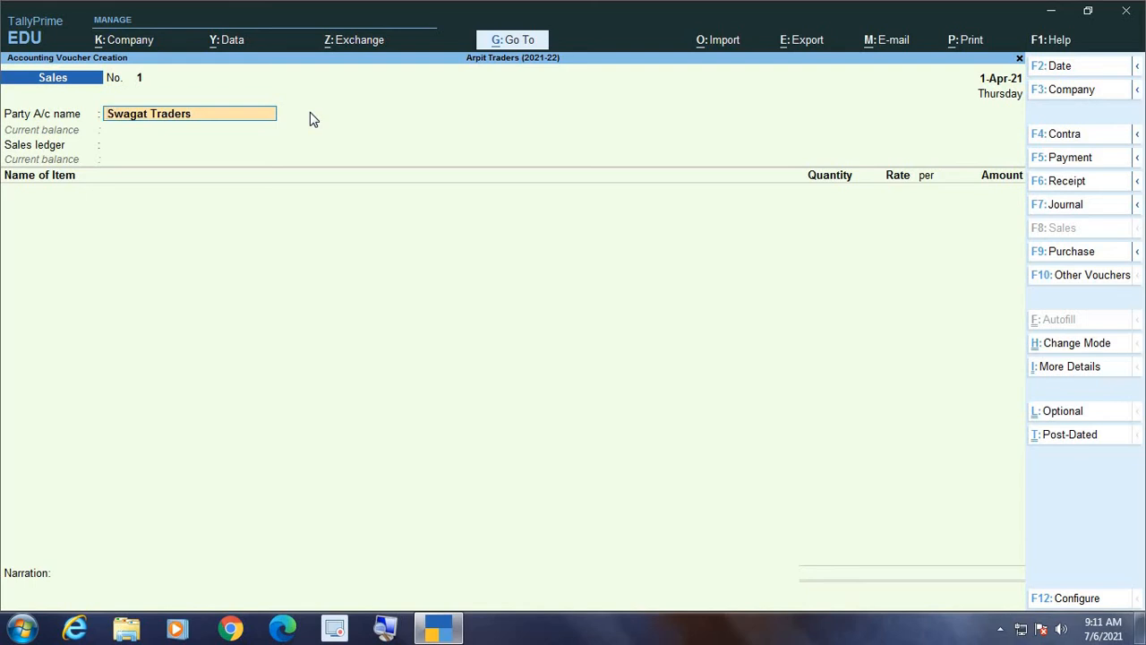
- Open a Purchase voucher and check its available entry modes, keeping Item Invoice
left_click(1072, 254)
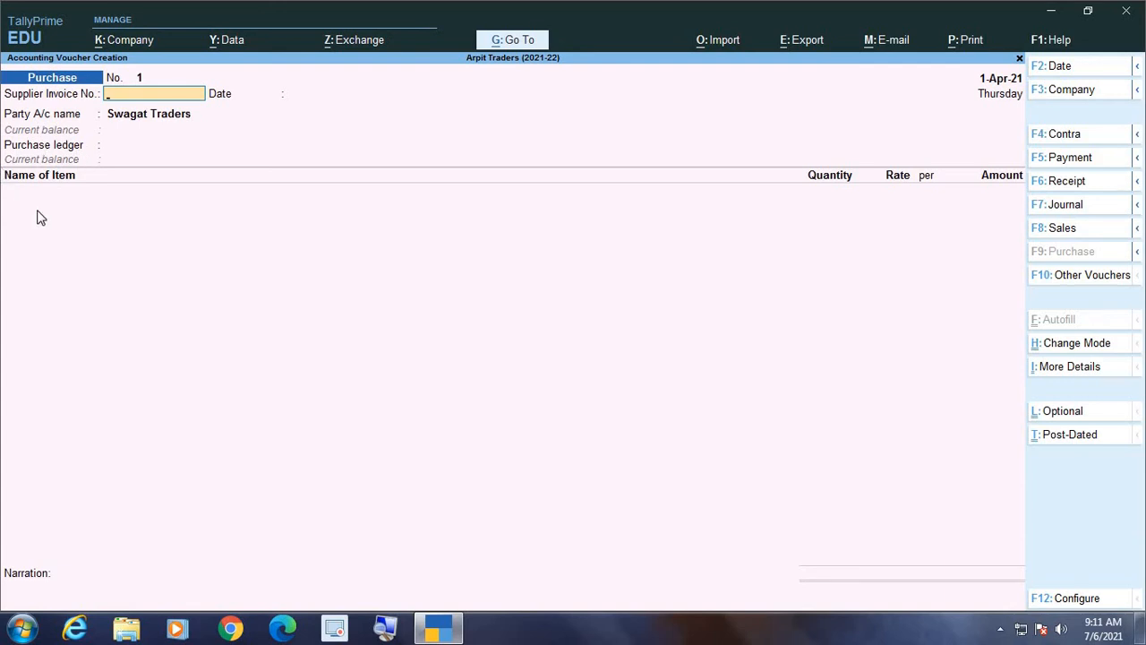
left_click(1062, 348)
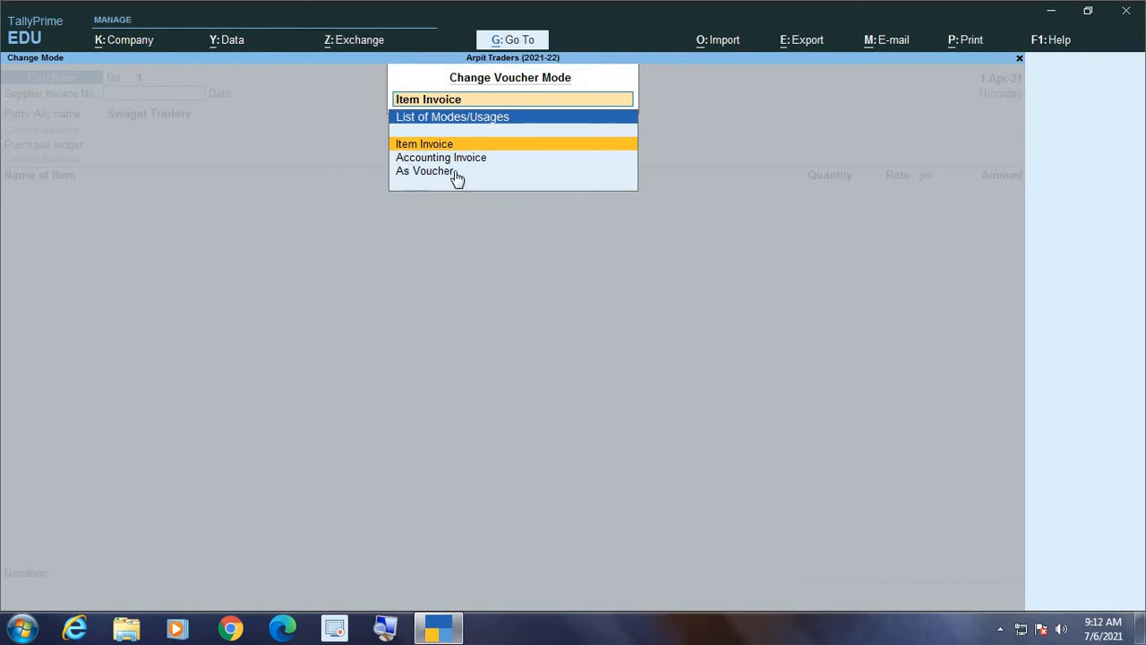
left_click(568, 158)
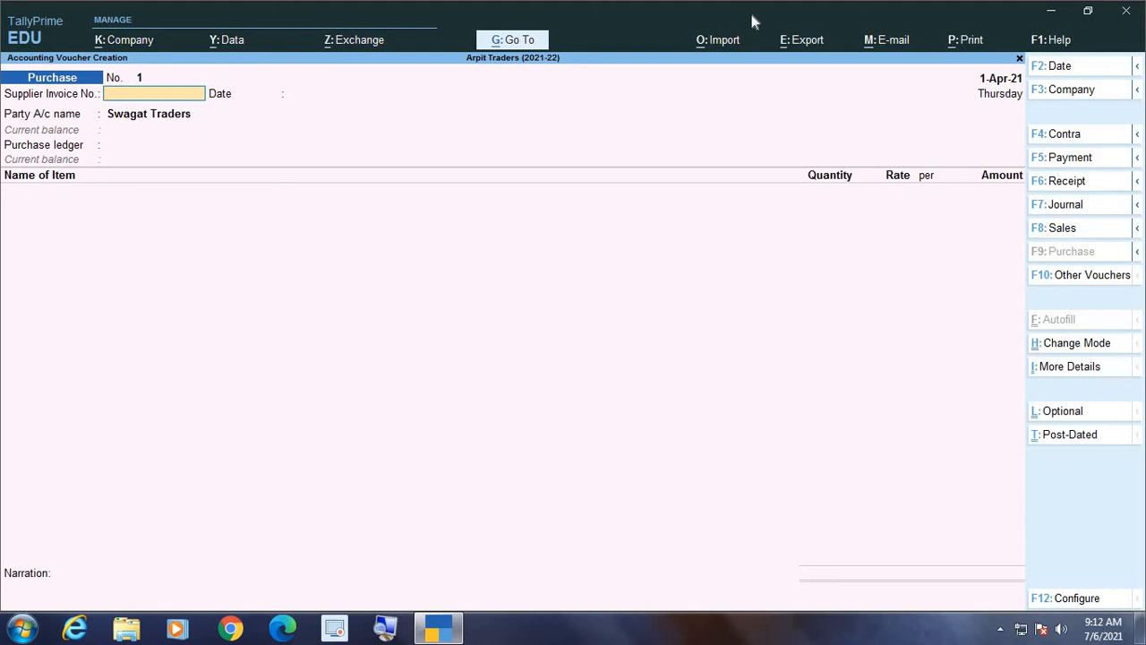
- Switch from the Purchase voucher to a Debit Note, and from there to a Credit Note
key("alt")
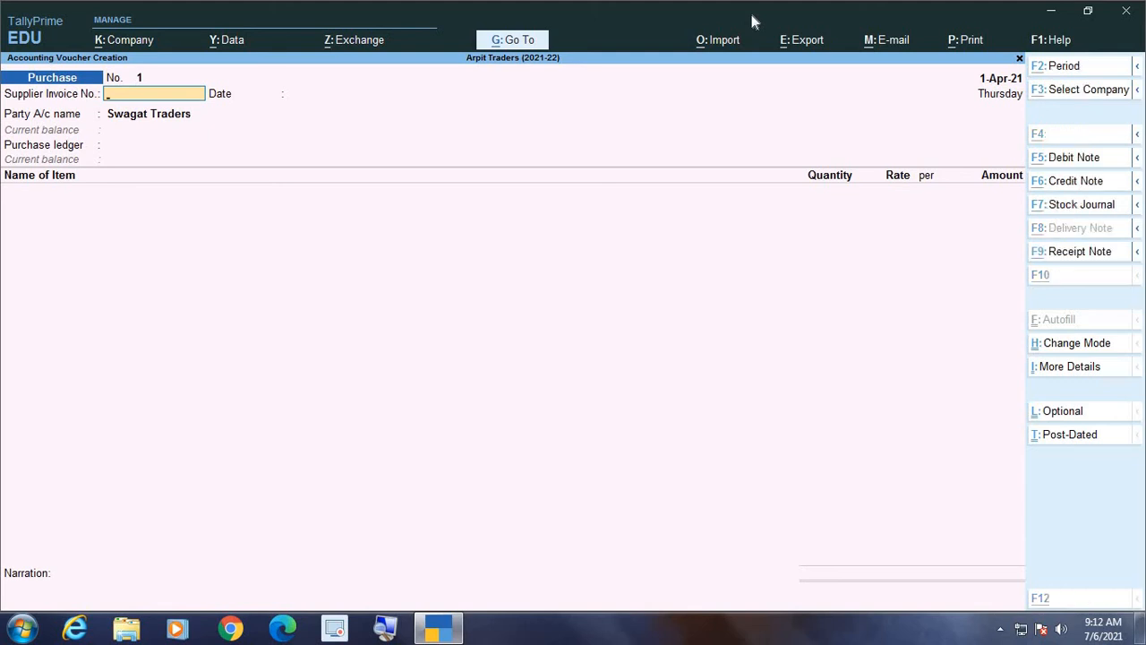
left_click(1077, 163)
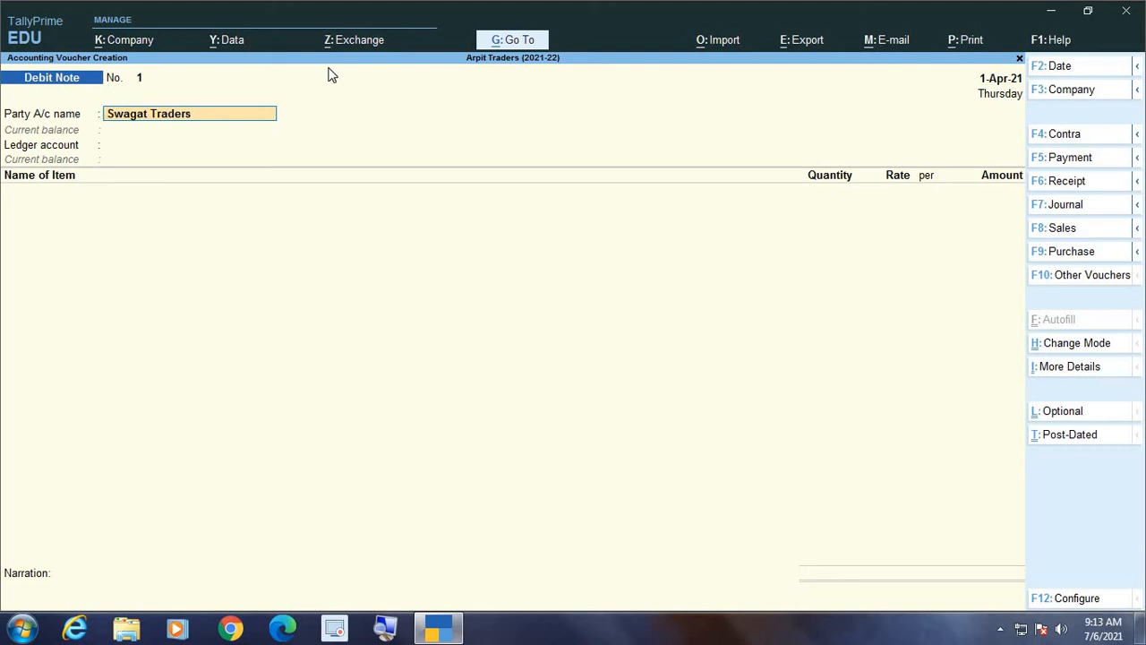
key("alt")
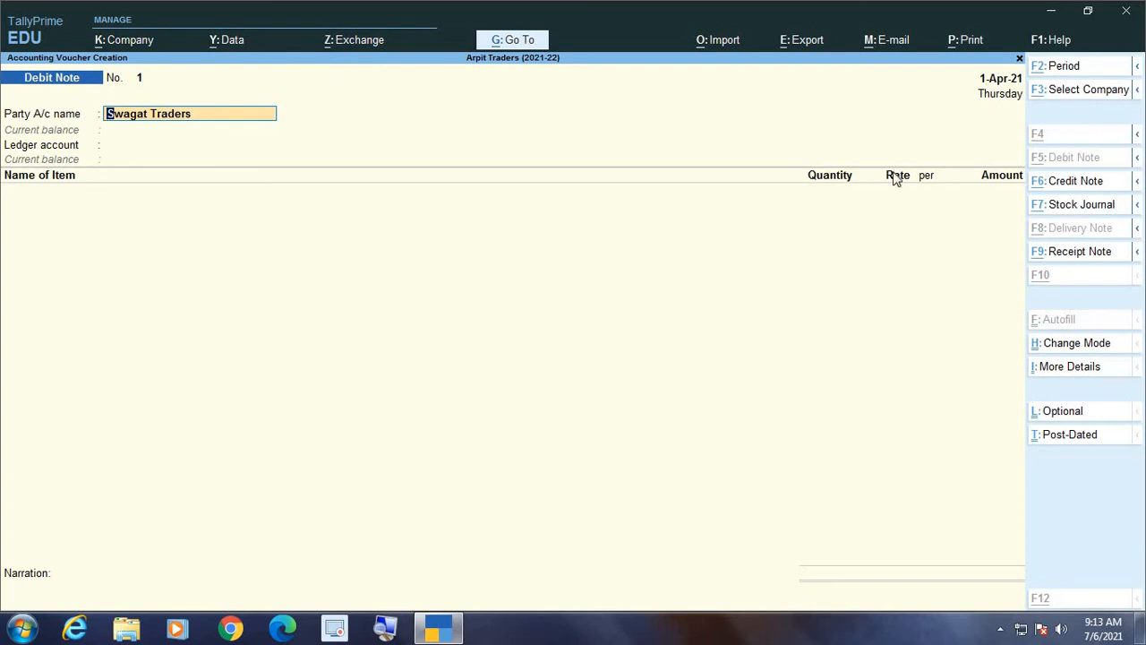
left_click(1074, 184)
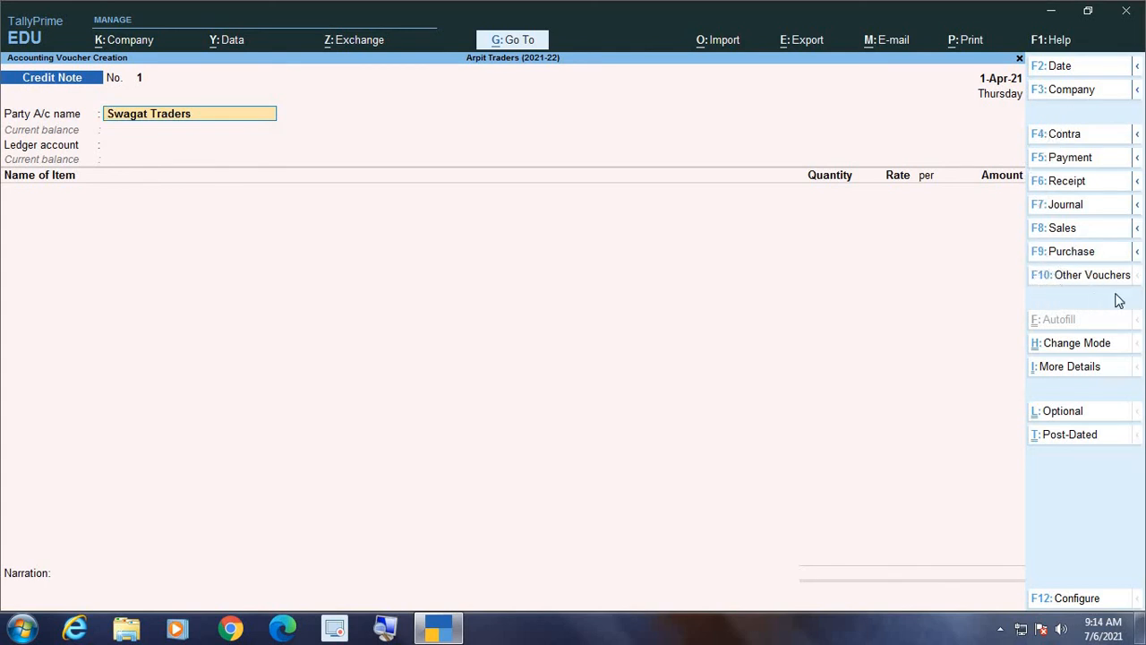
- Open the list of other voucher types and examine its active accounting and inventory vouchers
left_click(1081, 279)
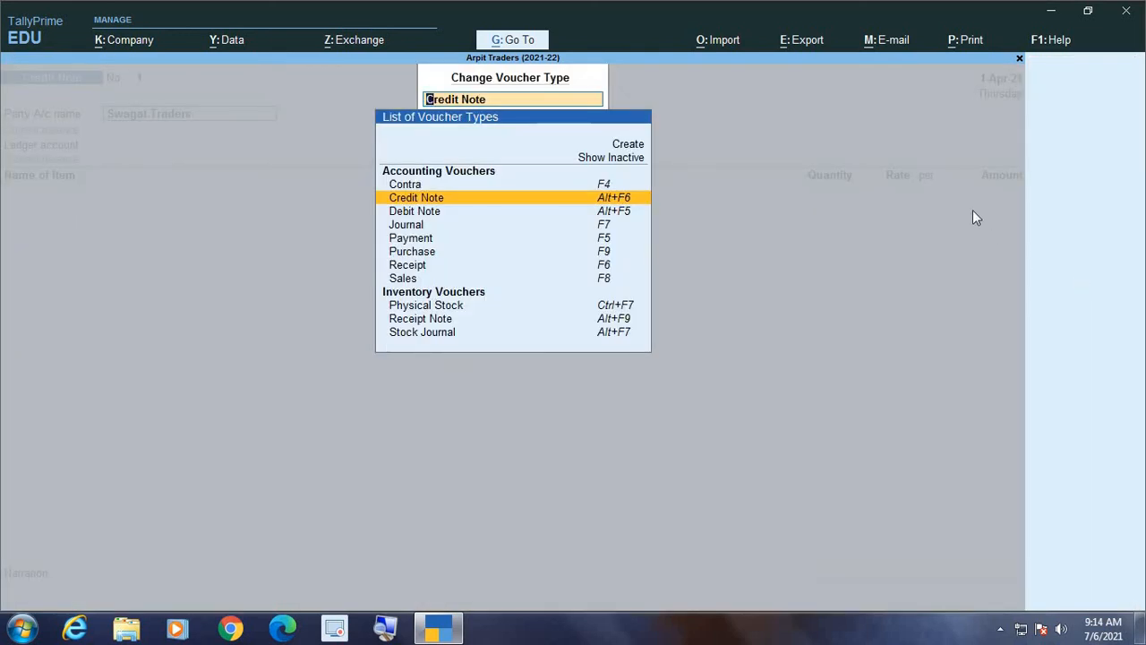
key("Up")
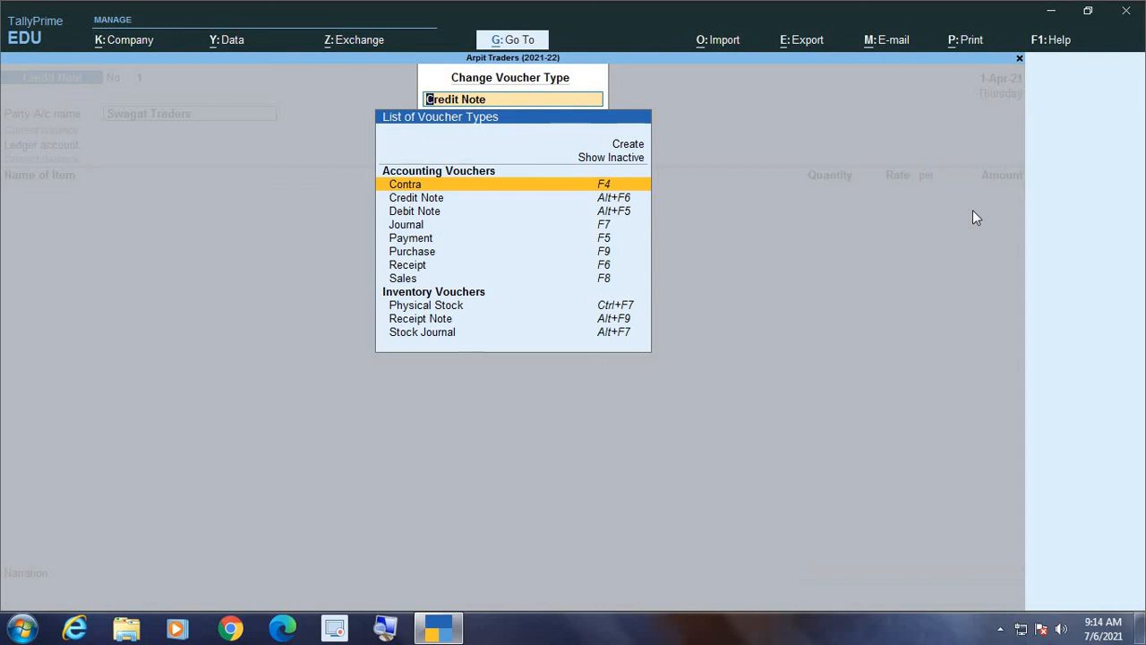
key("Down")
key("Down")
key("Down")
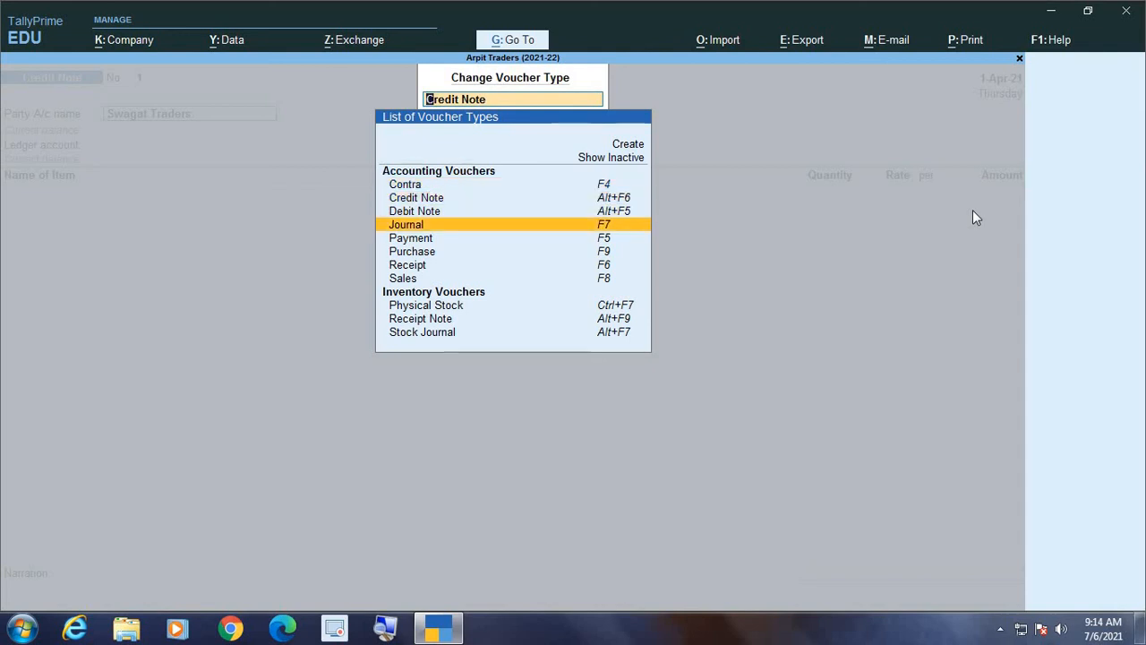
key("Down")
key("Down")
key("Down")
key("Down")
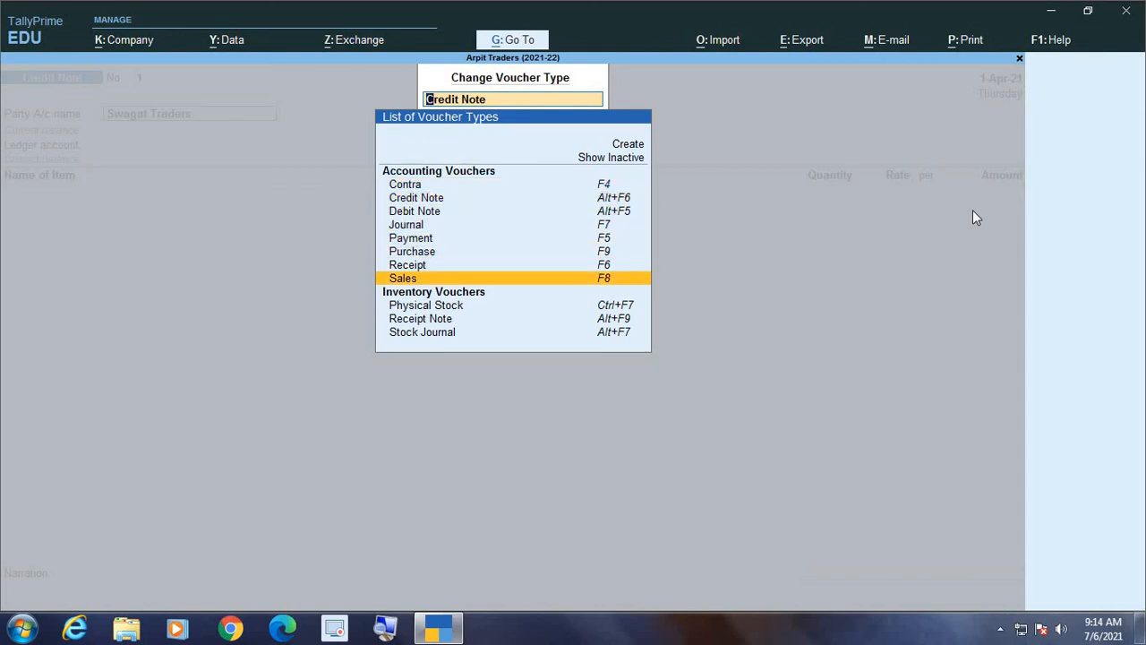
key("Down")
key("Down")
key("Down")
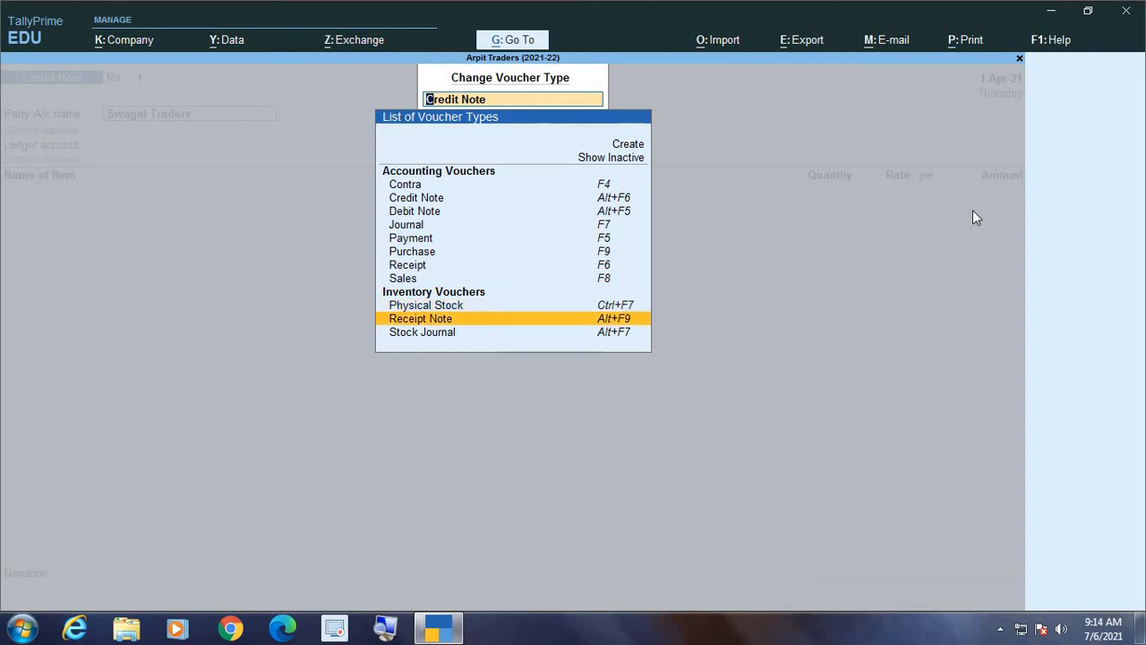
key("Down")
key("Up")
key("Up")
key("Up")
key("Up")
key("Up")
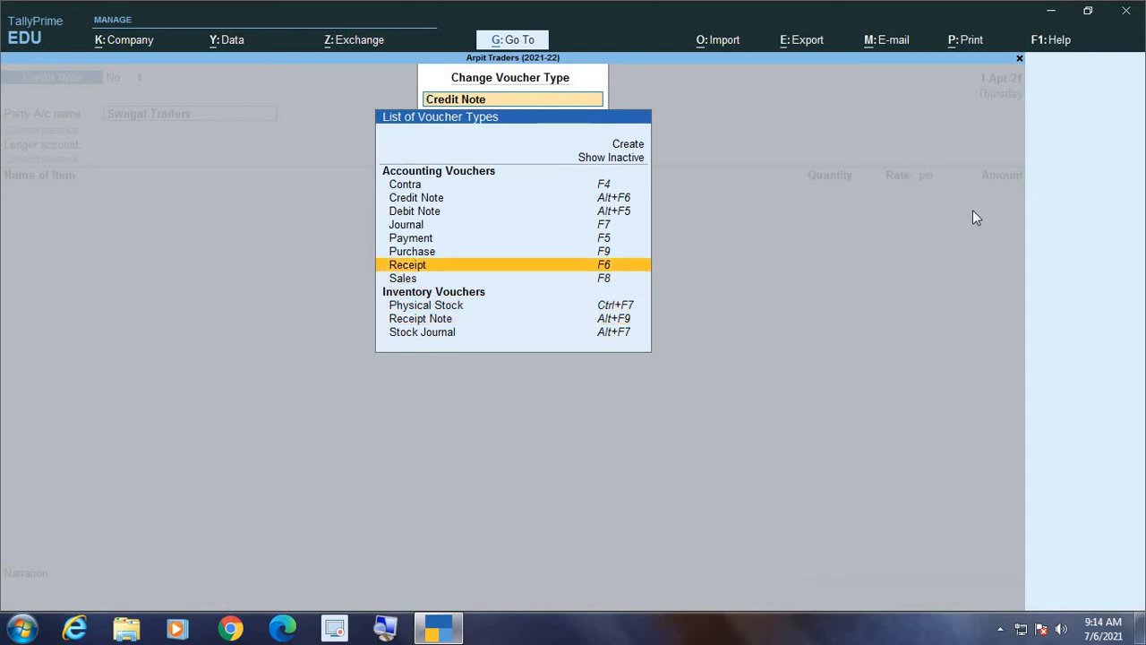
key("Up")
key("Up")
key("Up")
key("Up")
key("Up")
key("Up")
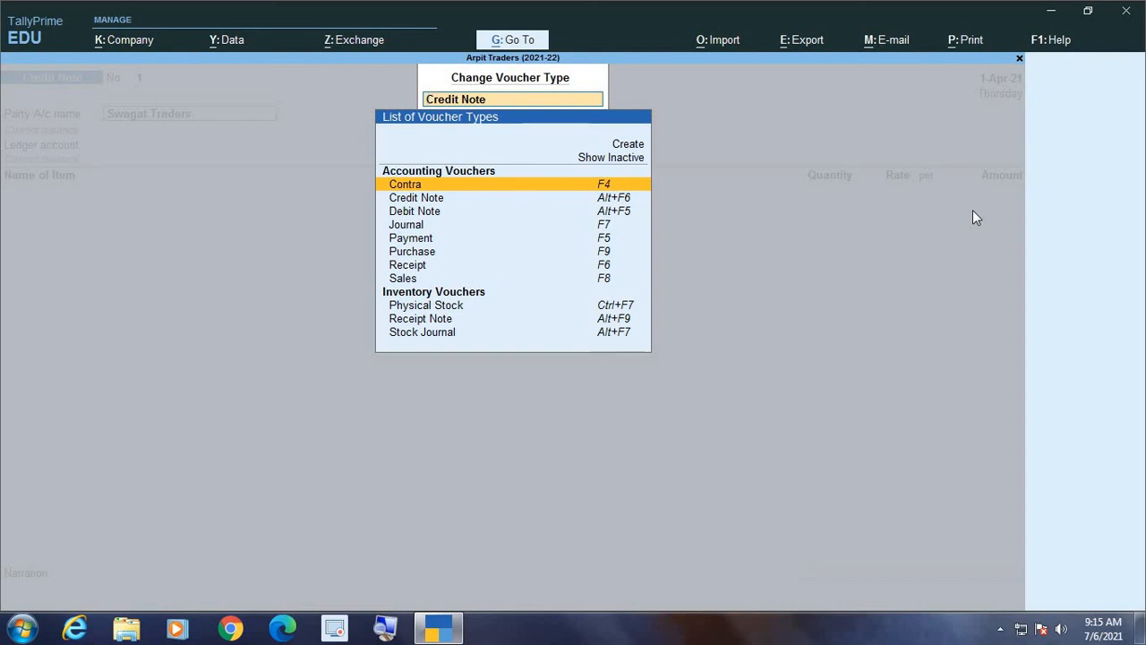
- Show the inactive voucher types in the list of voucher types
key("Up")
key("Up")
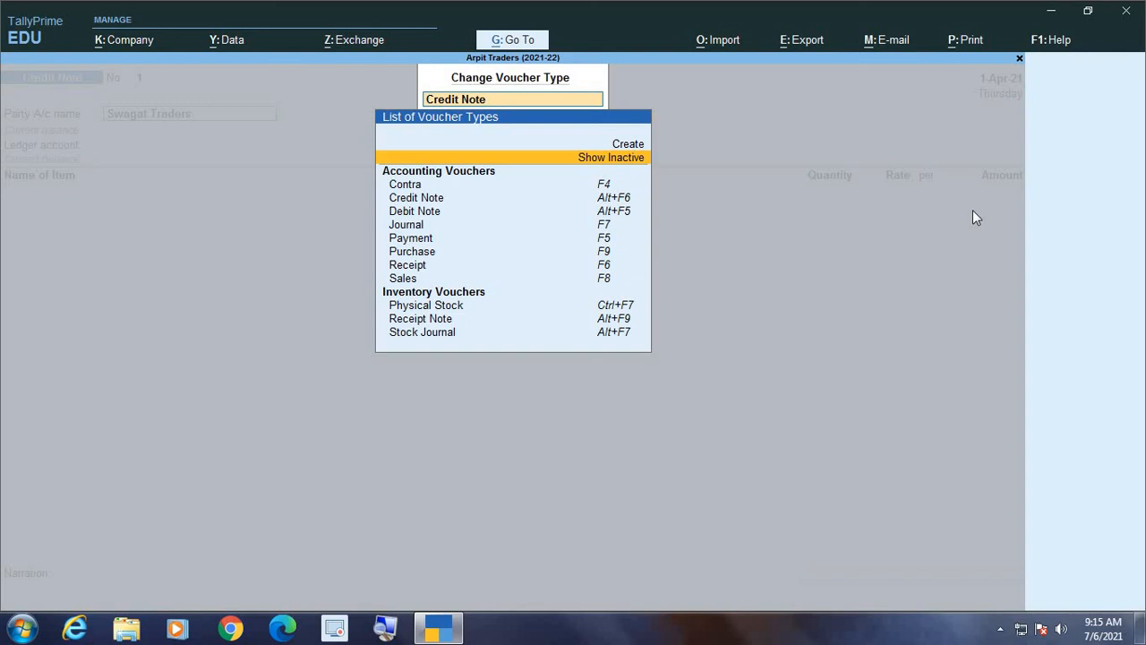
key("Return")
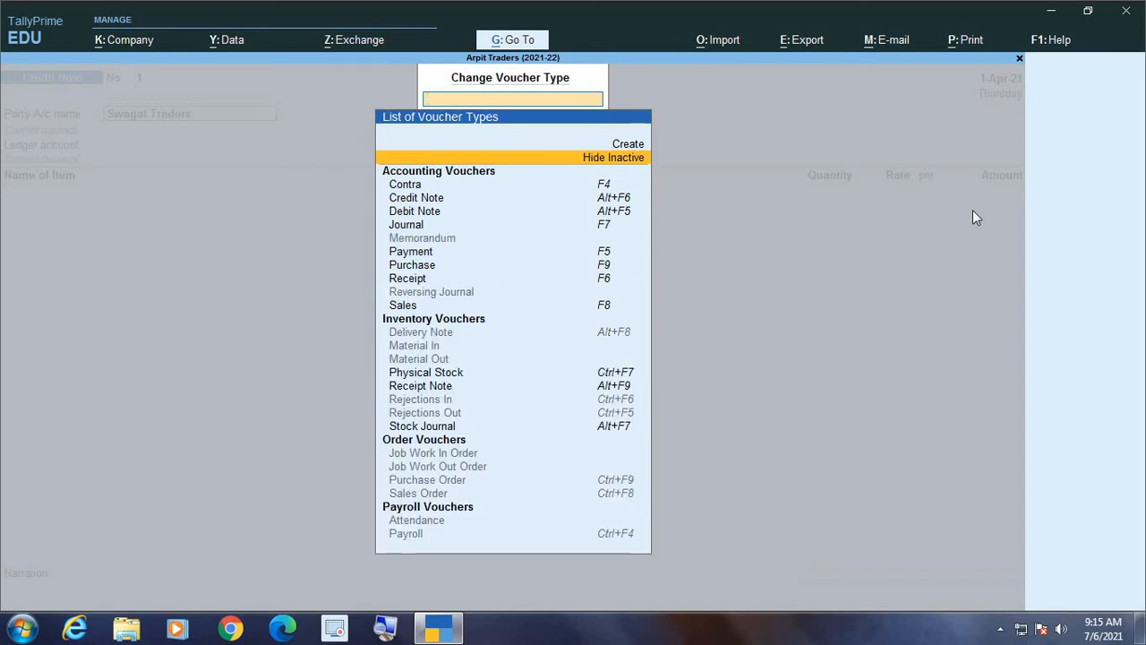
- Examine the expanded list of accounting and inventory voucher types, including the inactive ones
key("Down")
key("Down")
key("Down")
key("Down")
key("Down")
key("Down")
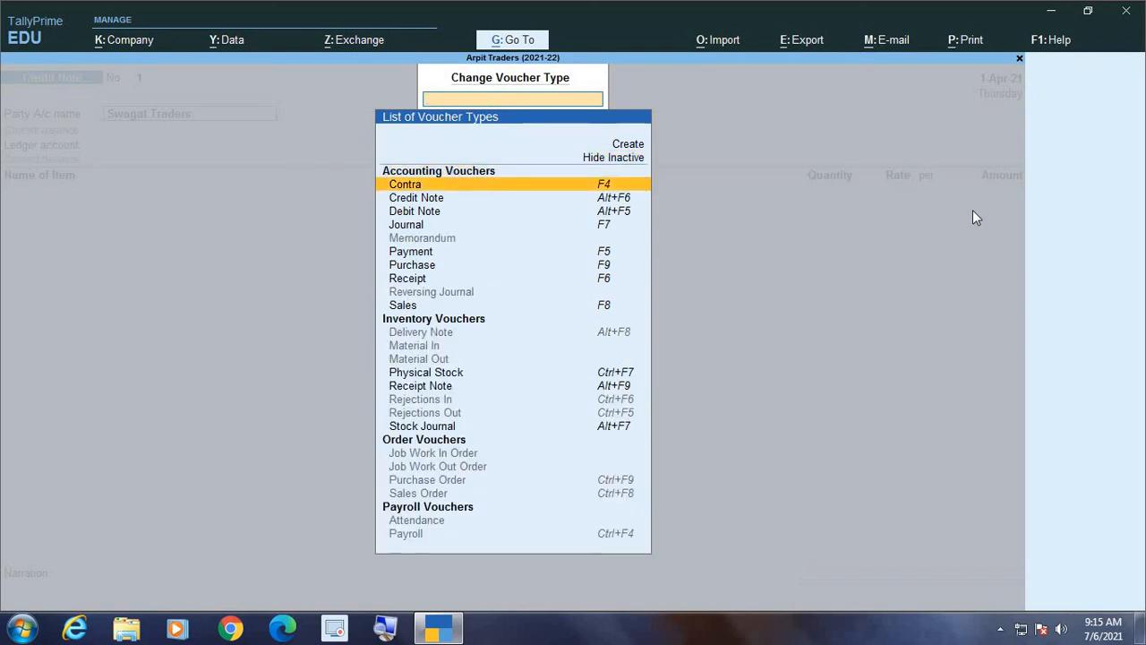
key("Down")
key("Down")
key("Up")
key("Up")
key("Up")
key("Up")
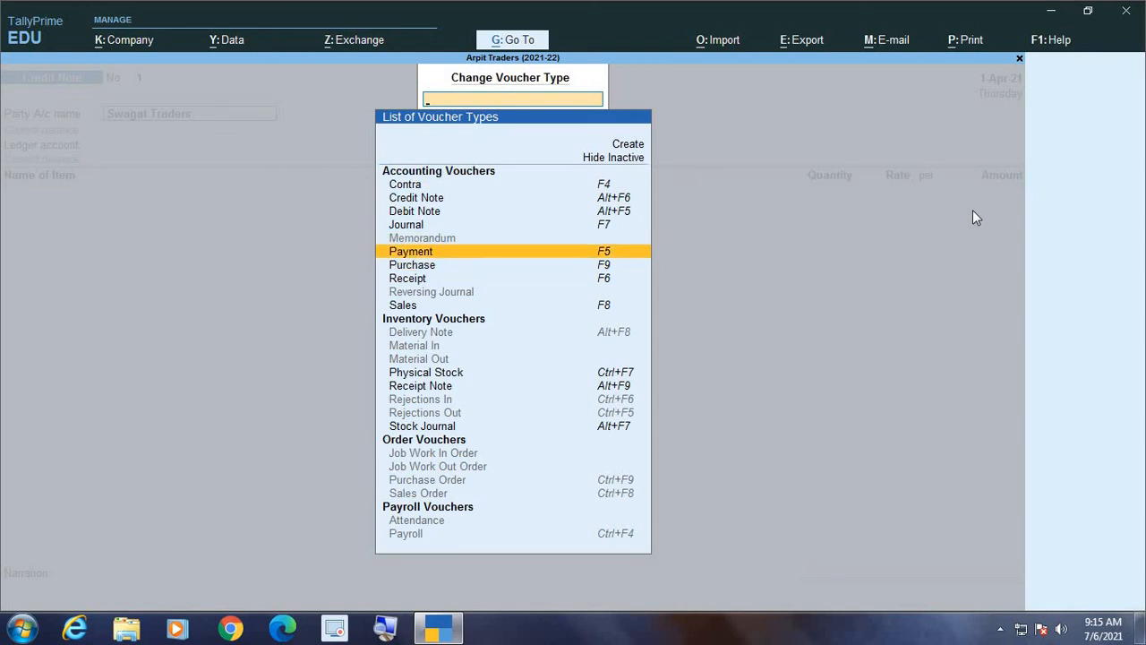
key("Up")
key("Up")
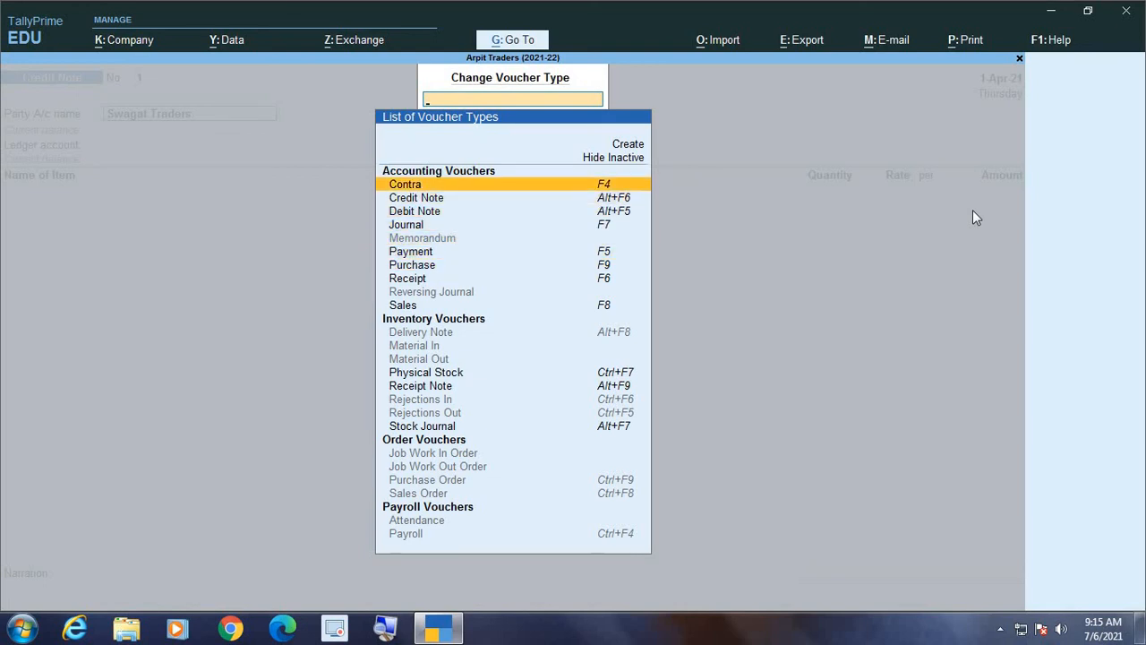
key("Down")
key("Down")
key("Down")
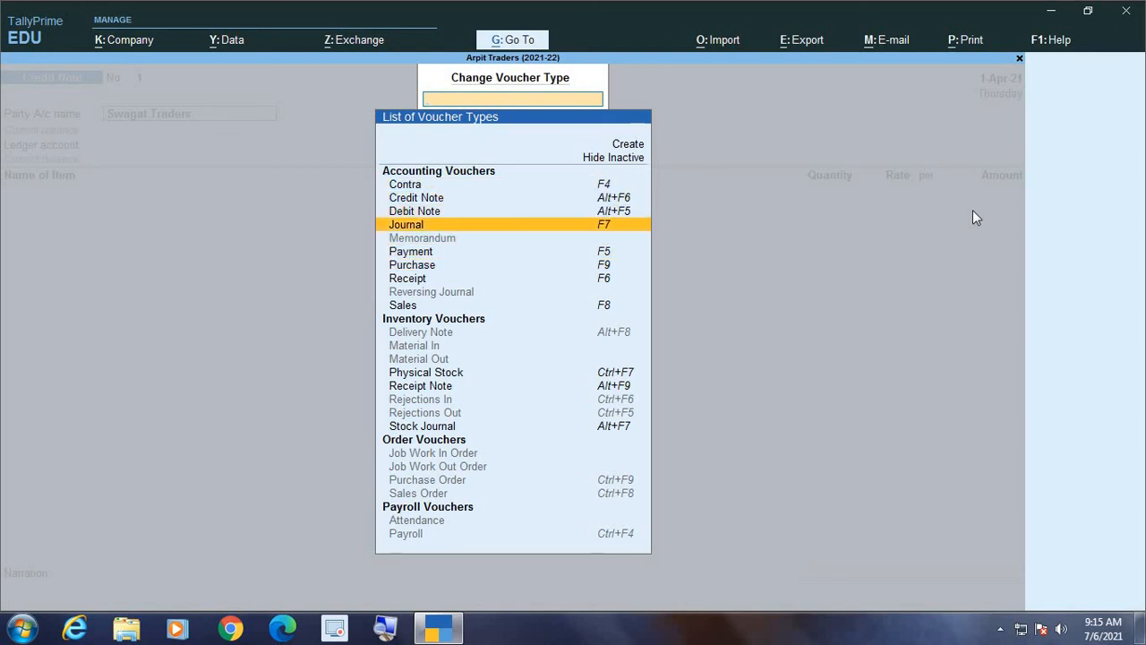
key("Down")
key("Down")
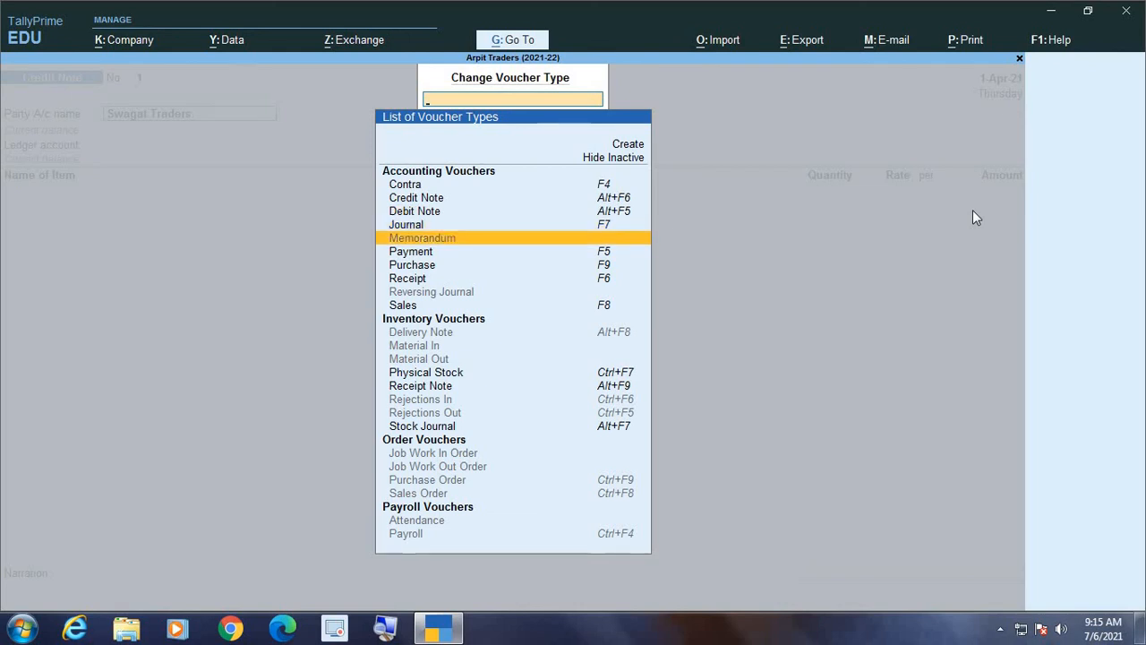
key("Down")
key("Down")
key("Down")
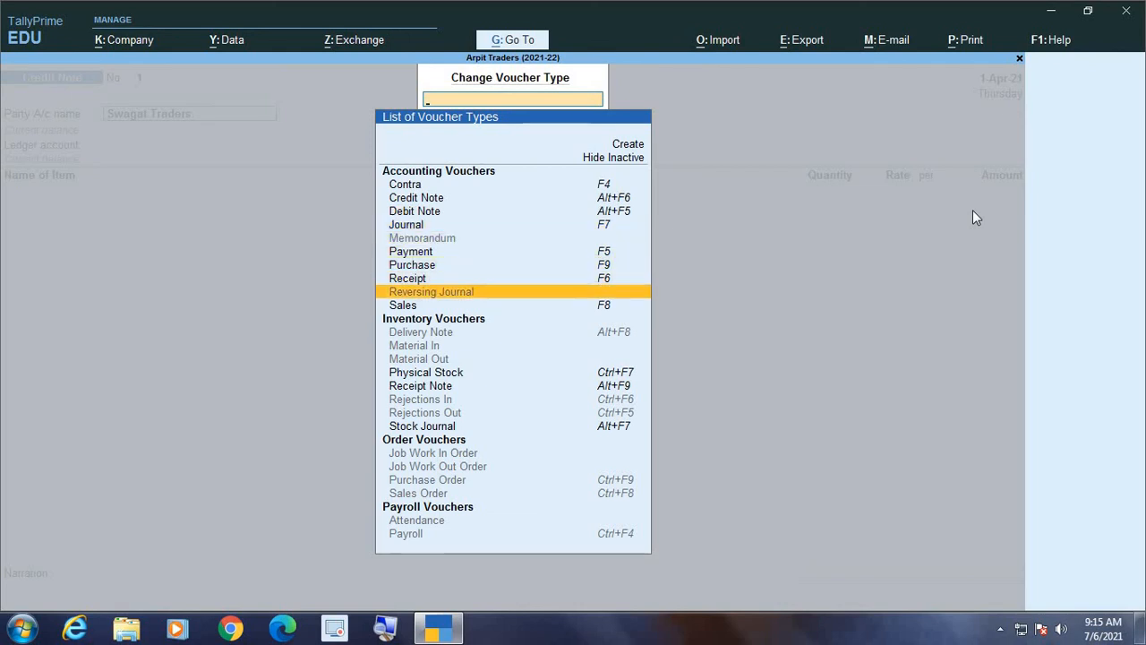
key("Down")
key("Down")
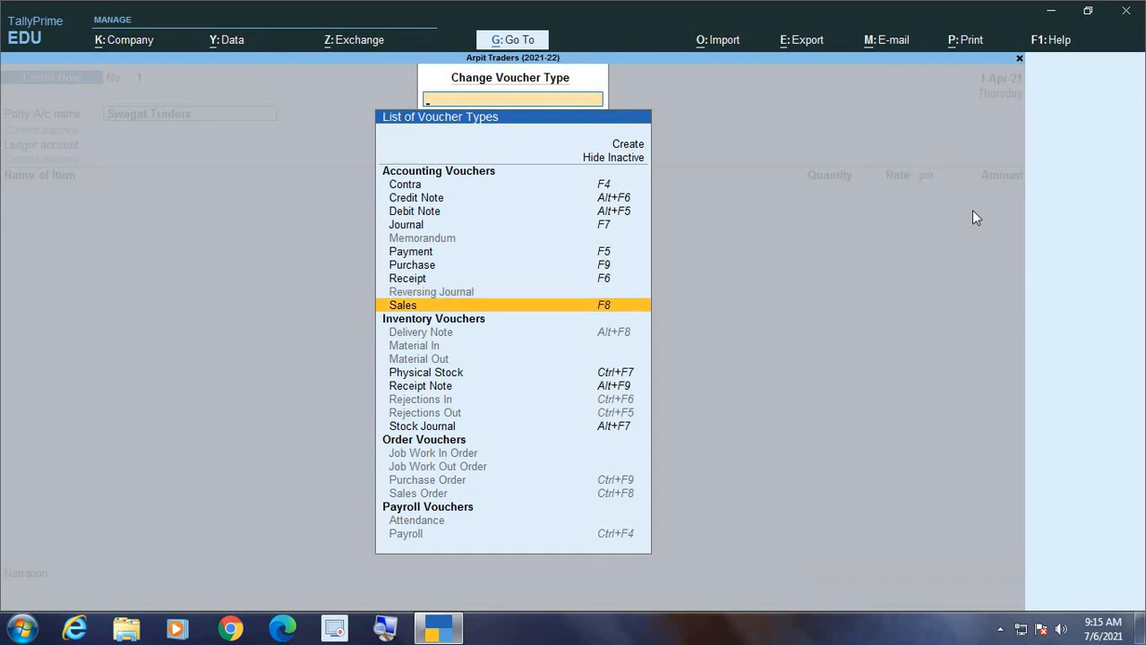
key("Down")
key("Down")
key("Down")
key("Down")
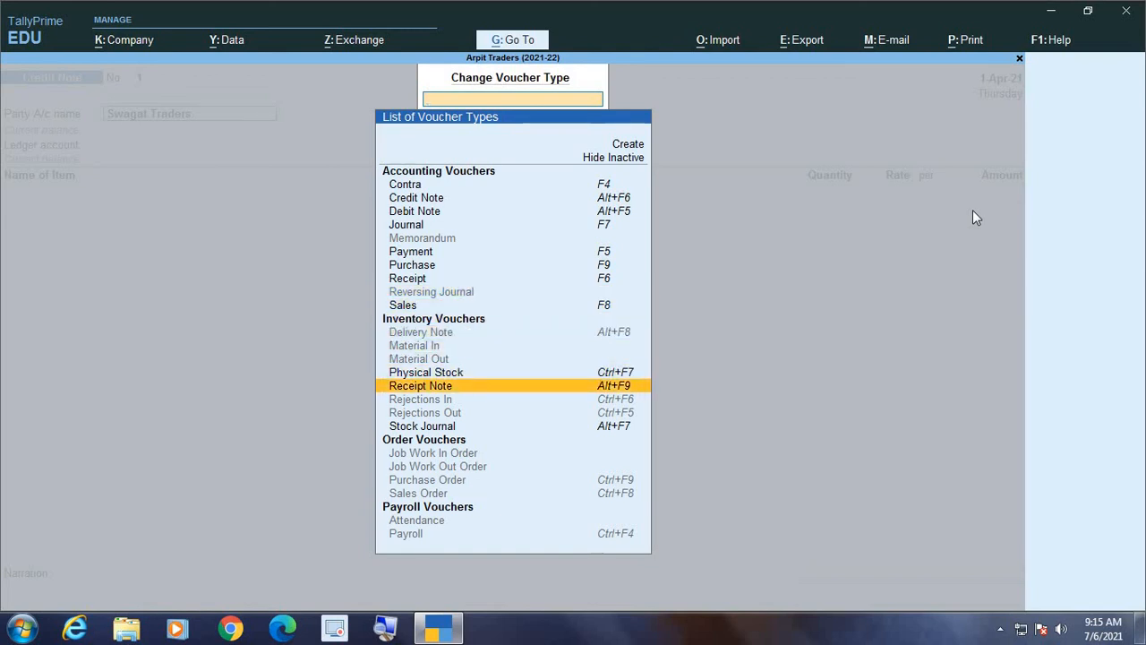
- Choose the inactive Rejections In voucher type and activate it to open a Rejections In voucher
key("Down")
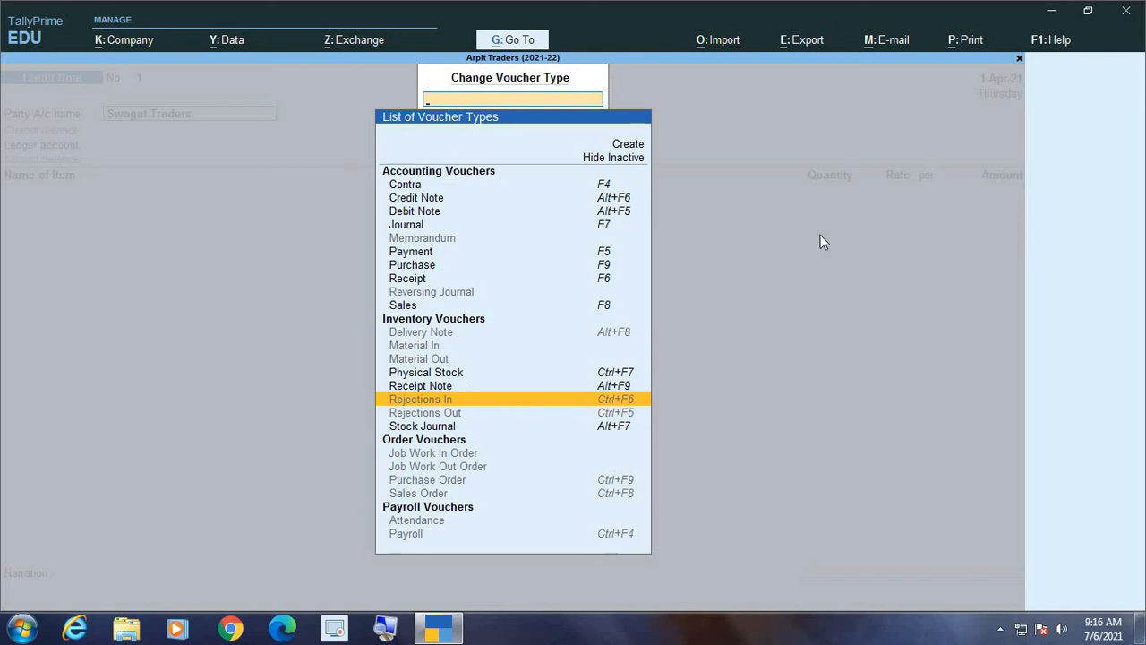
key("Return")
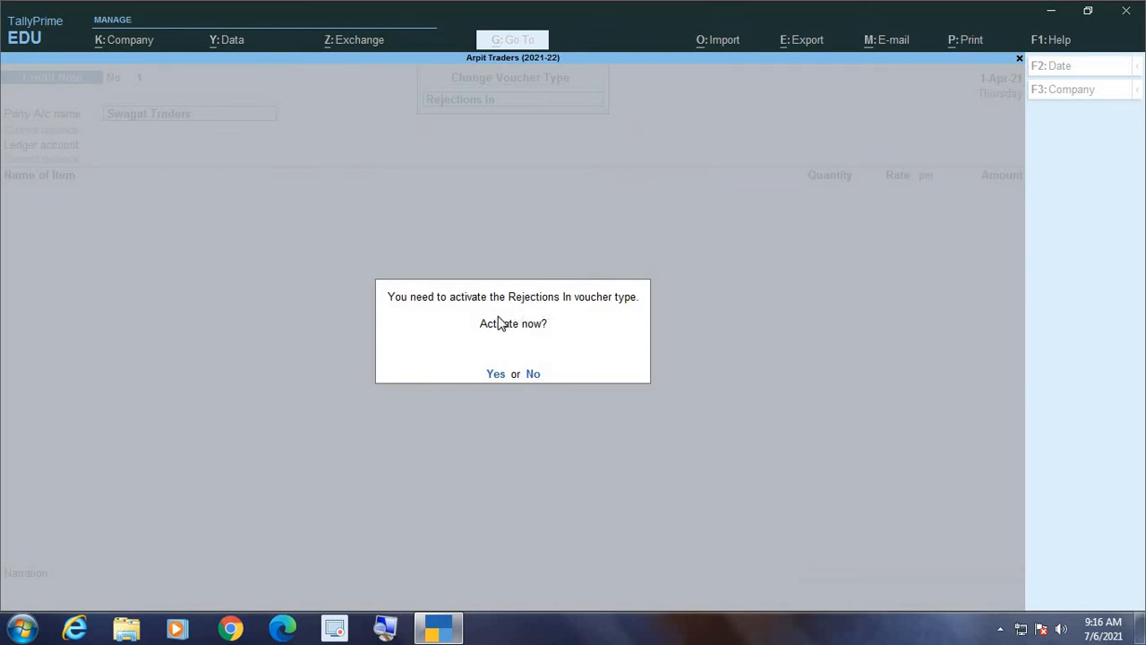
left_click(494, 374)
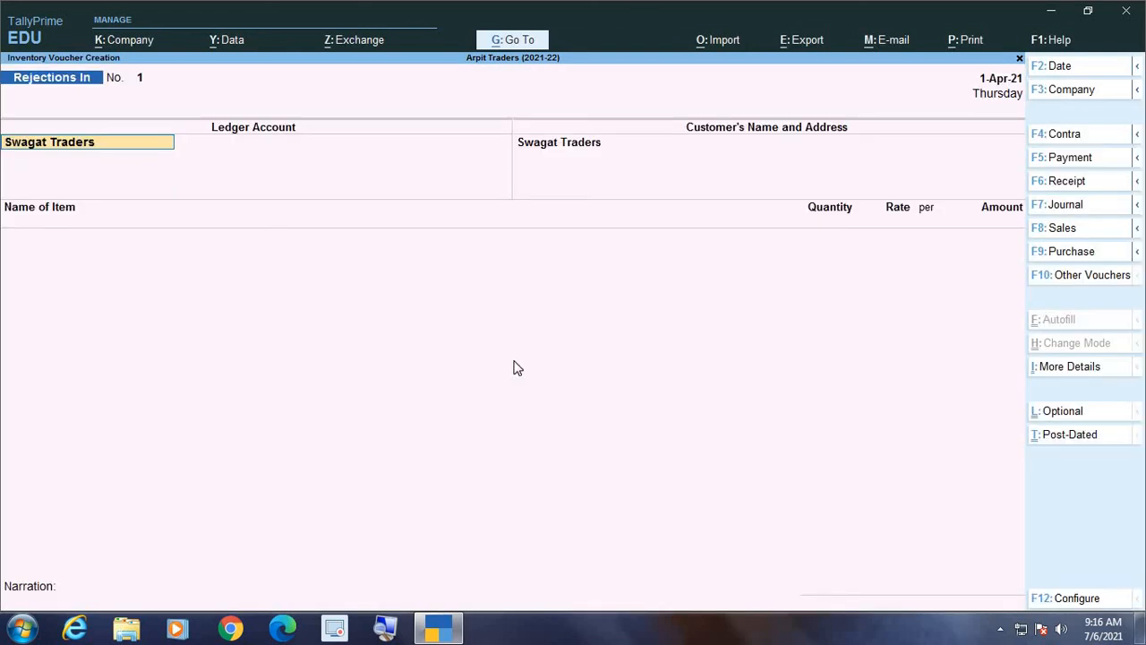
- Switch from Rejections In to a Contra voucher and examine the alternate voucher types offered there
left_click(1052, 136)
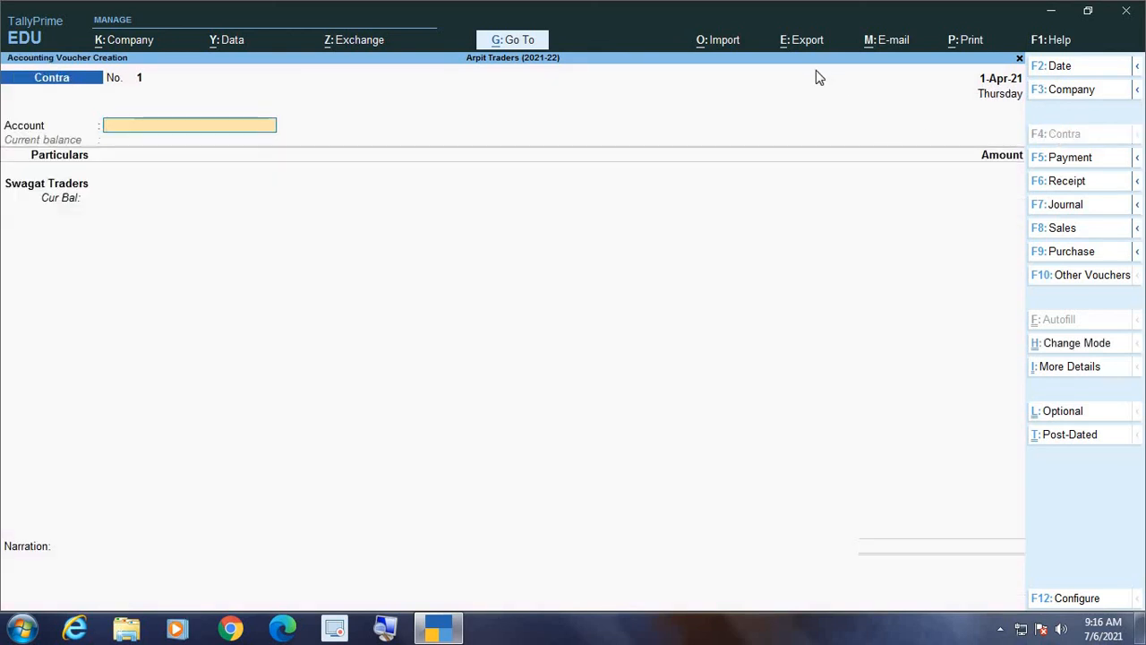
key("ctrl")
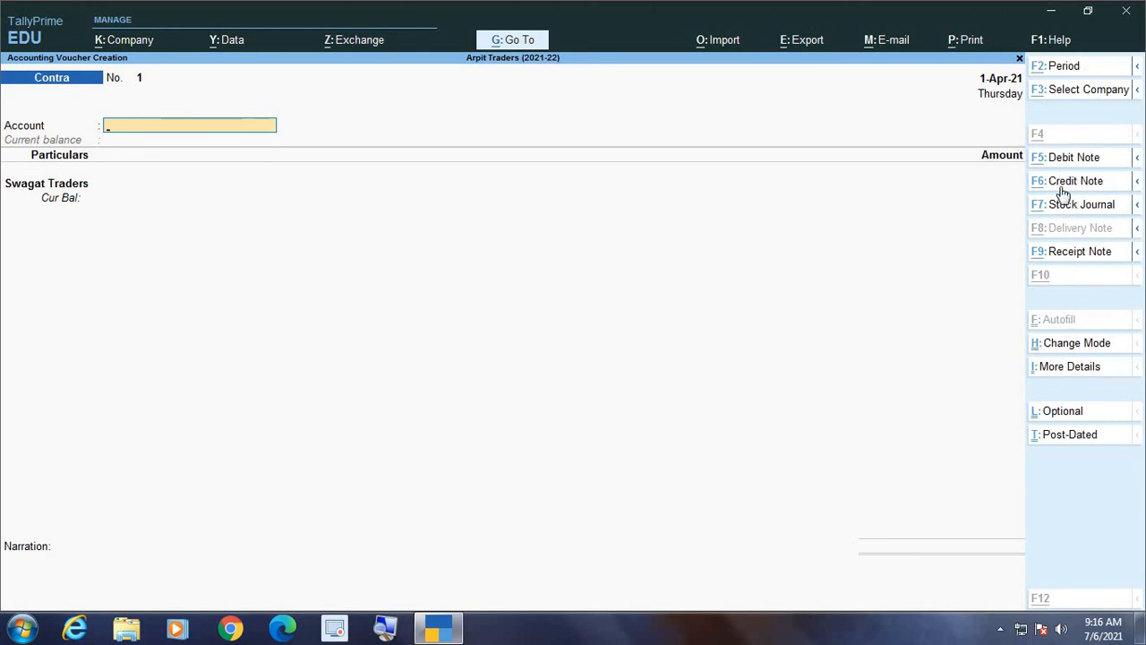
key("alt")
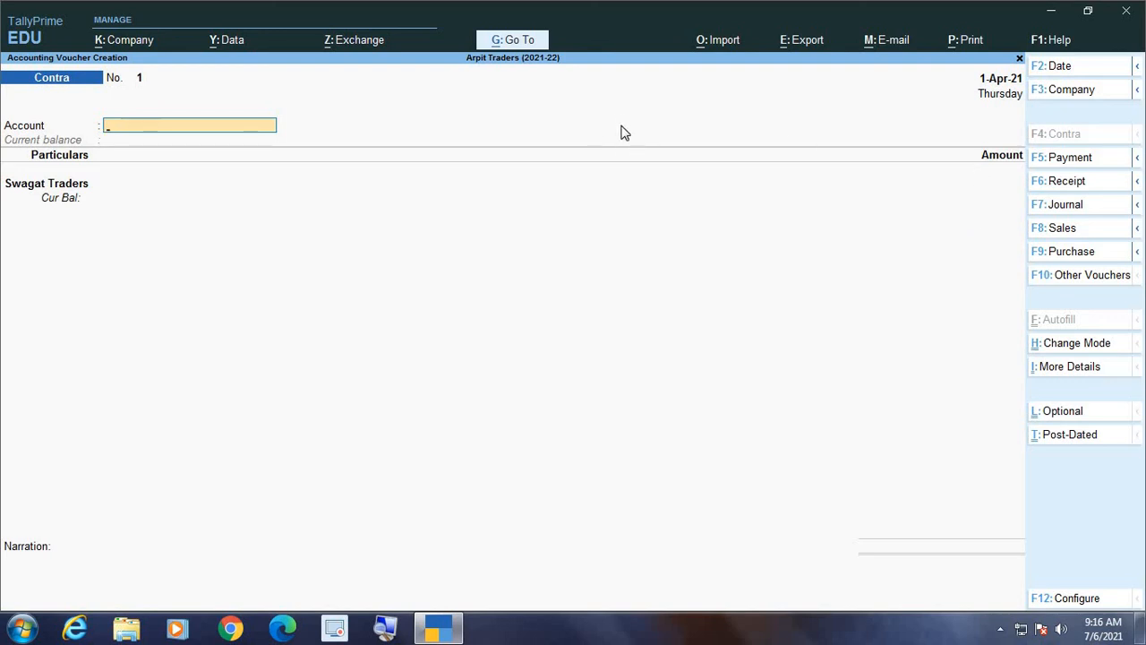
- Examine the alternate voucher types, including Rejections In, from a Payment voucher and return to the Contra voucher
left_click(1046, 160)
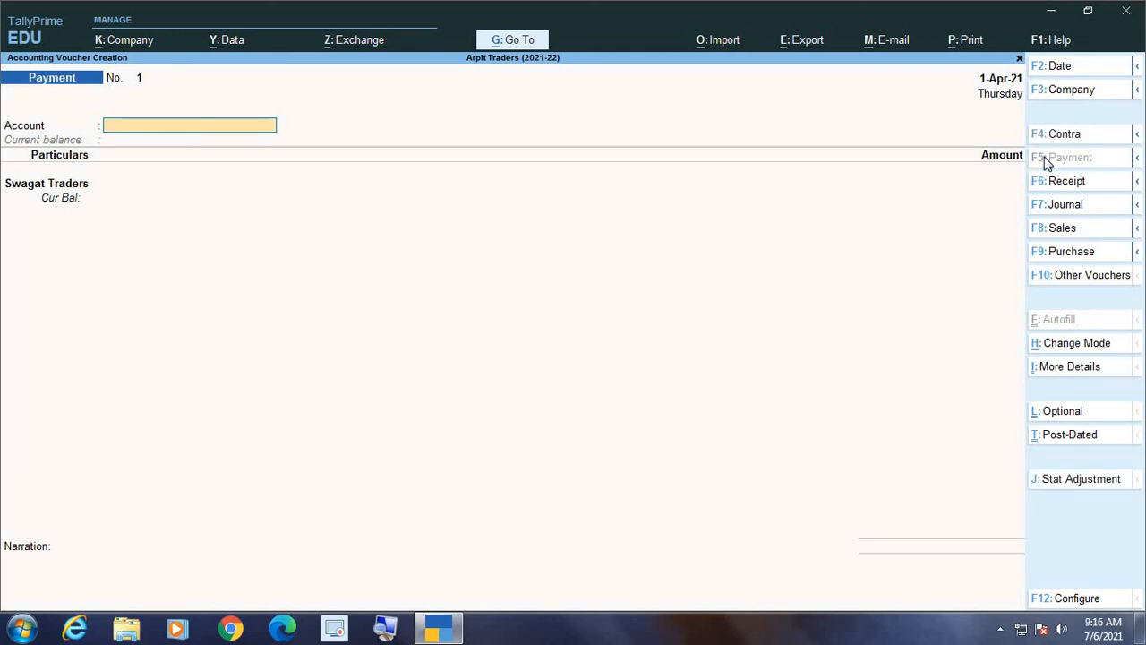
key("ctrl")
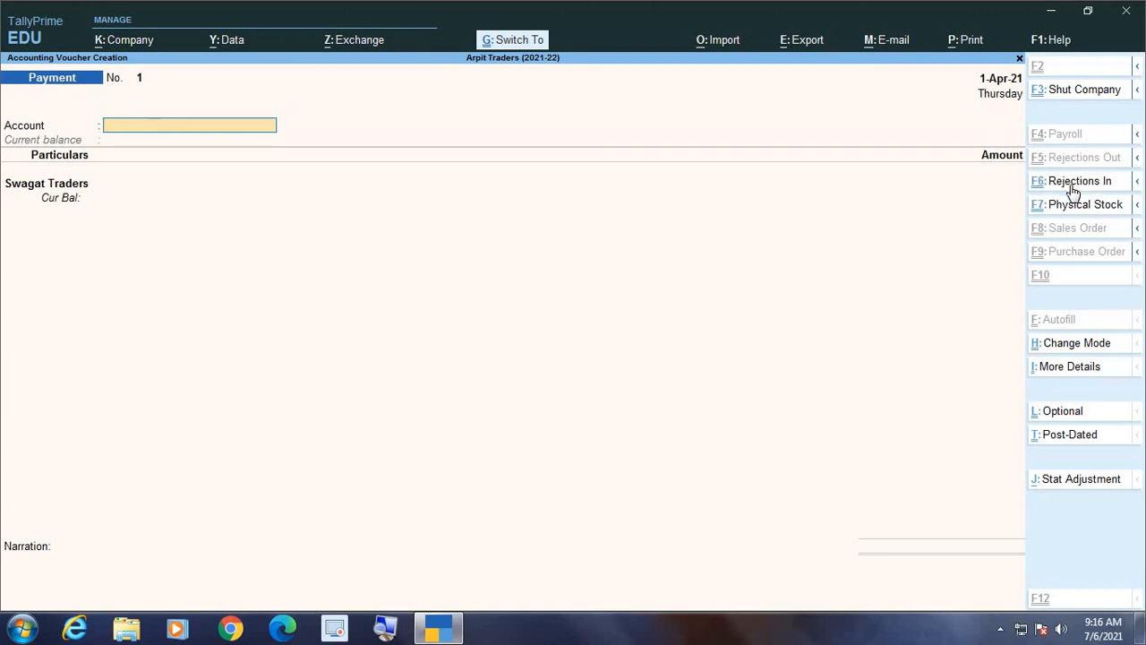
key("ctrl")
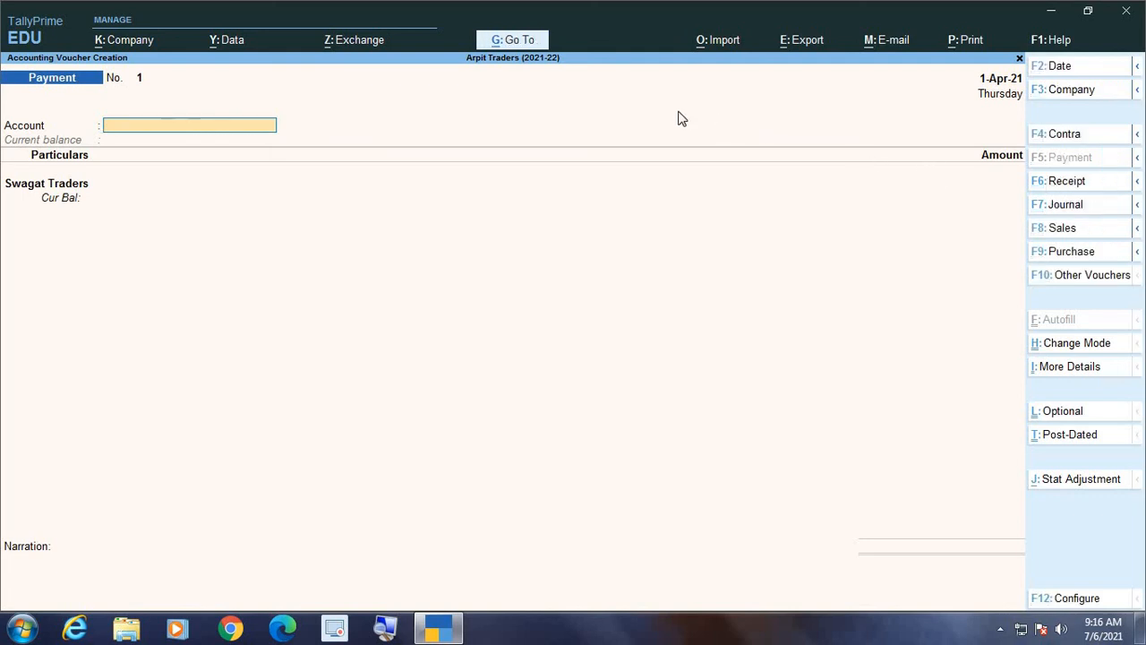
left_click(1070, 138)
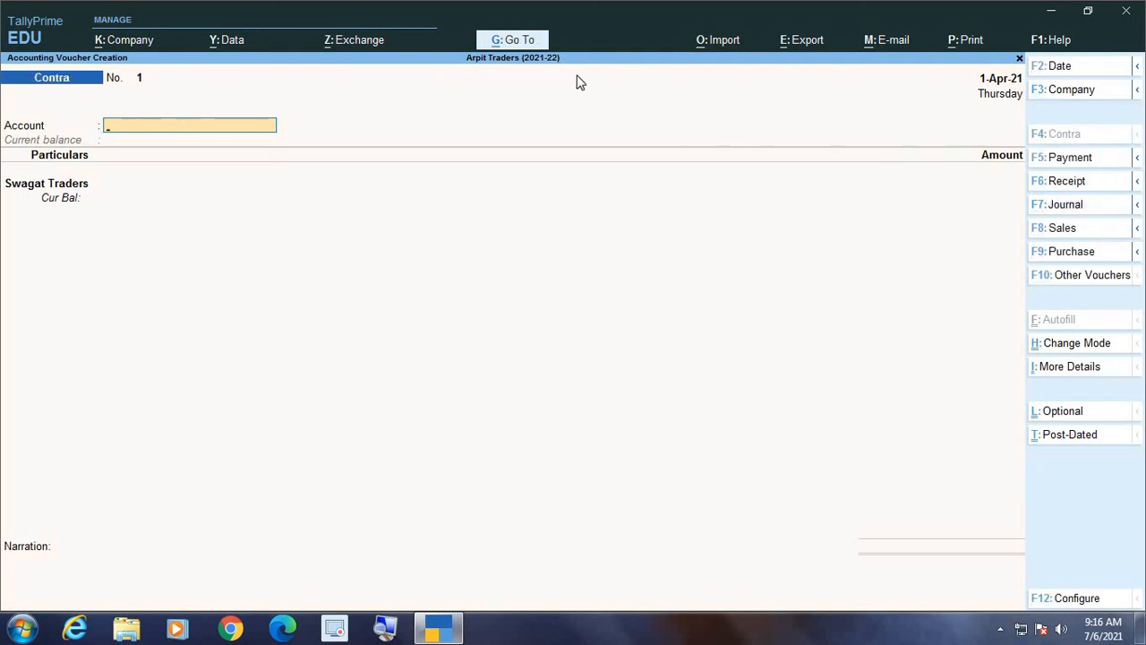